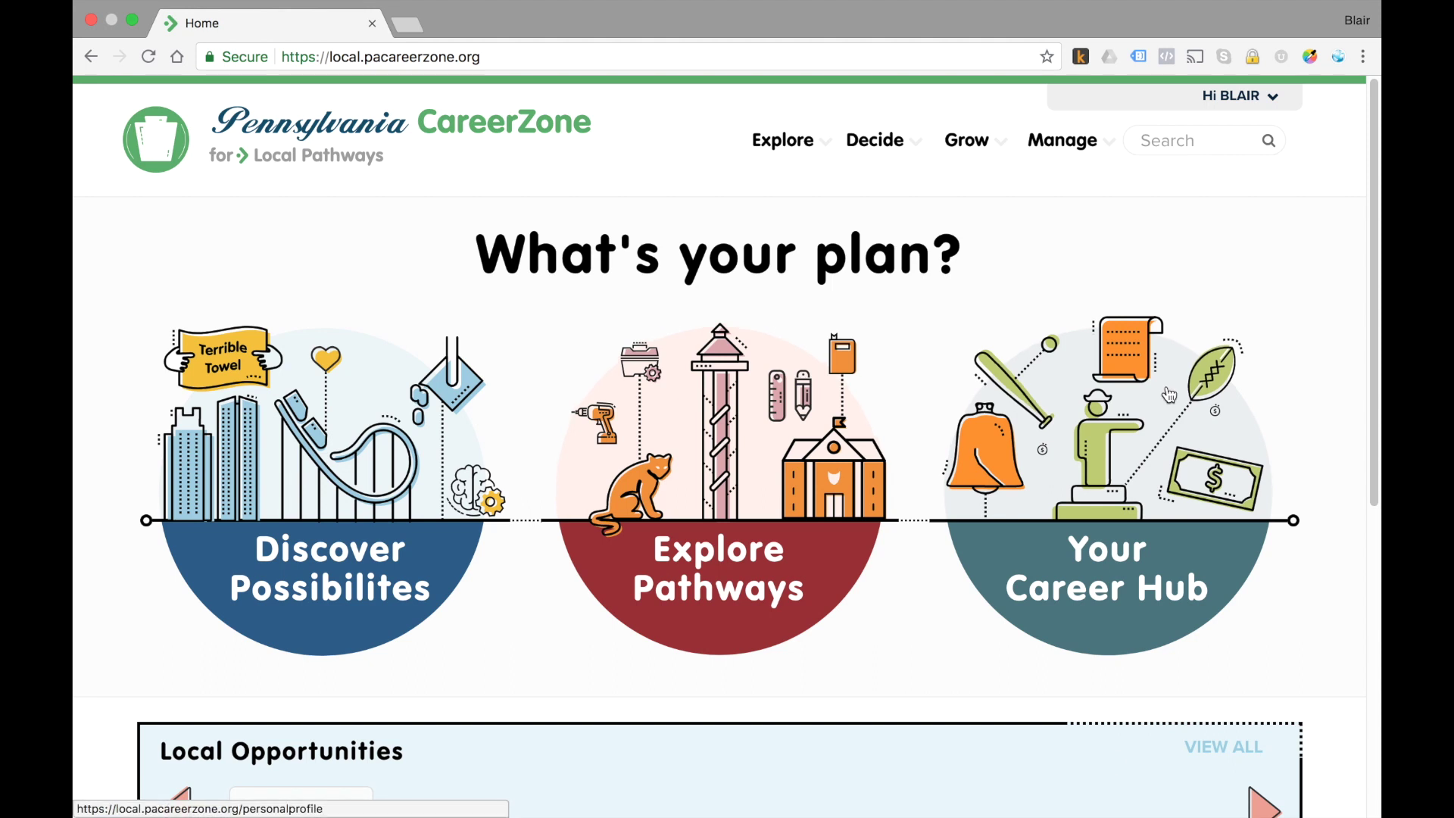
Open the Manage Users listing and review the magic link for adding managed users, closing the invitation page when done
click(1068, 162)
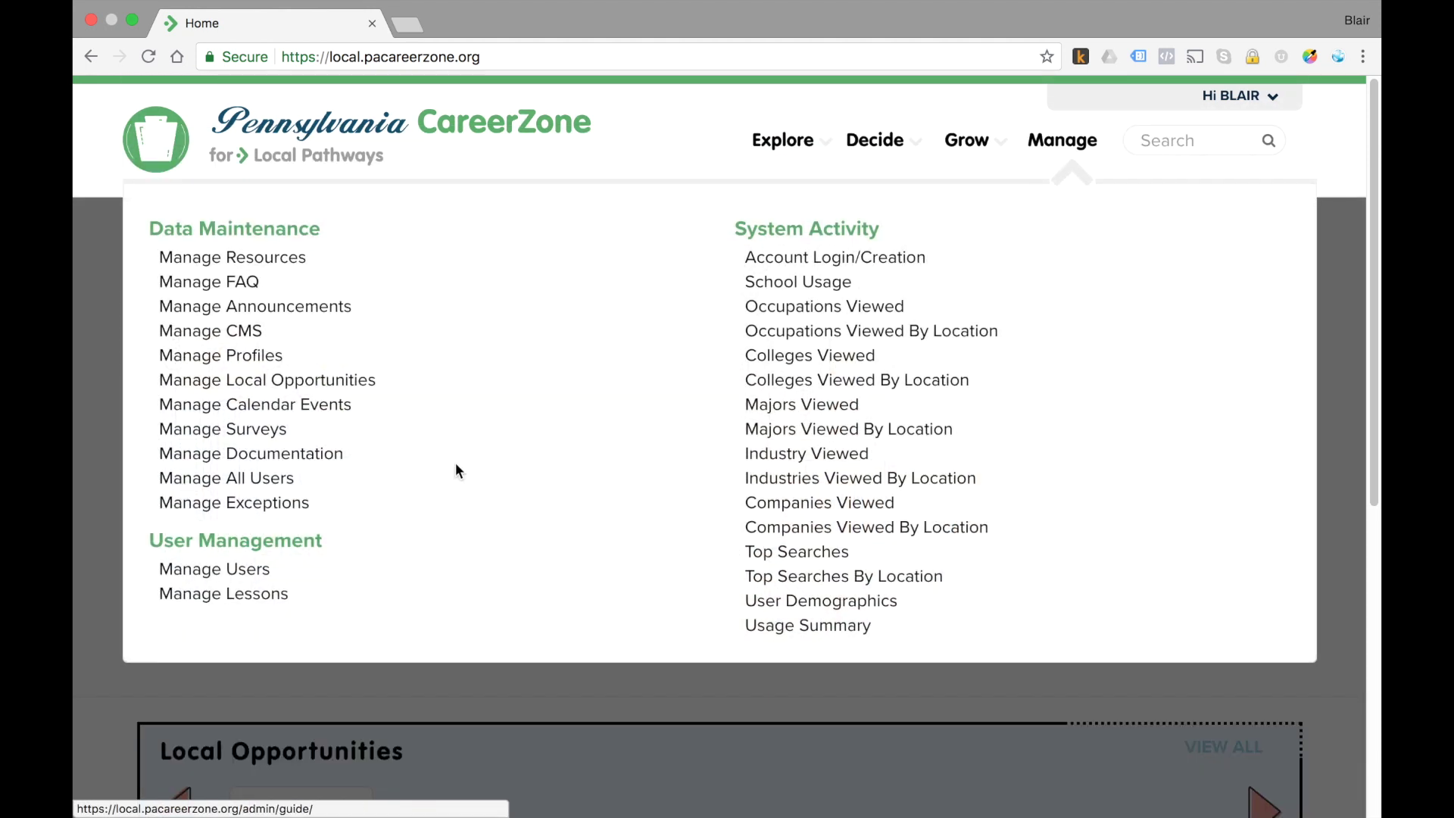
click(231, 573)
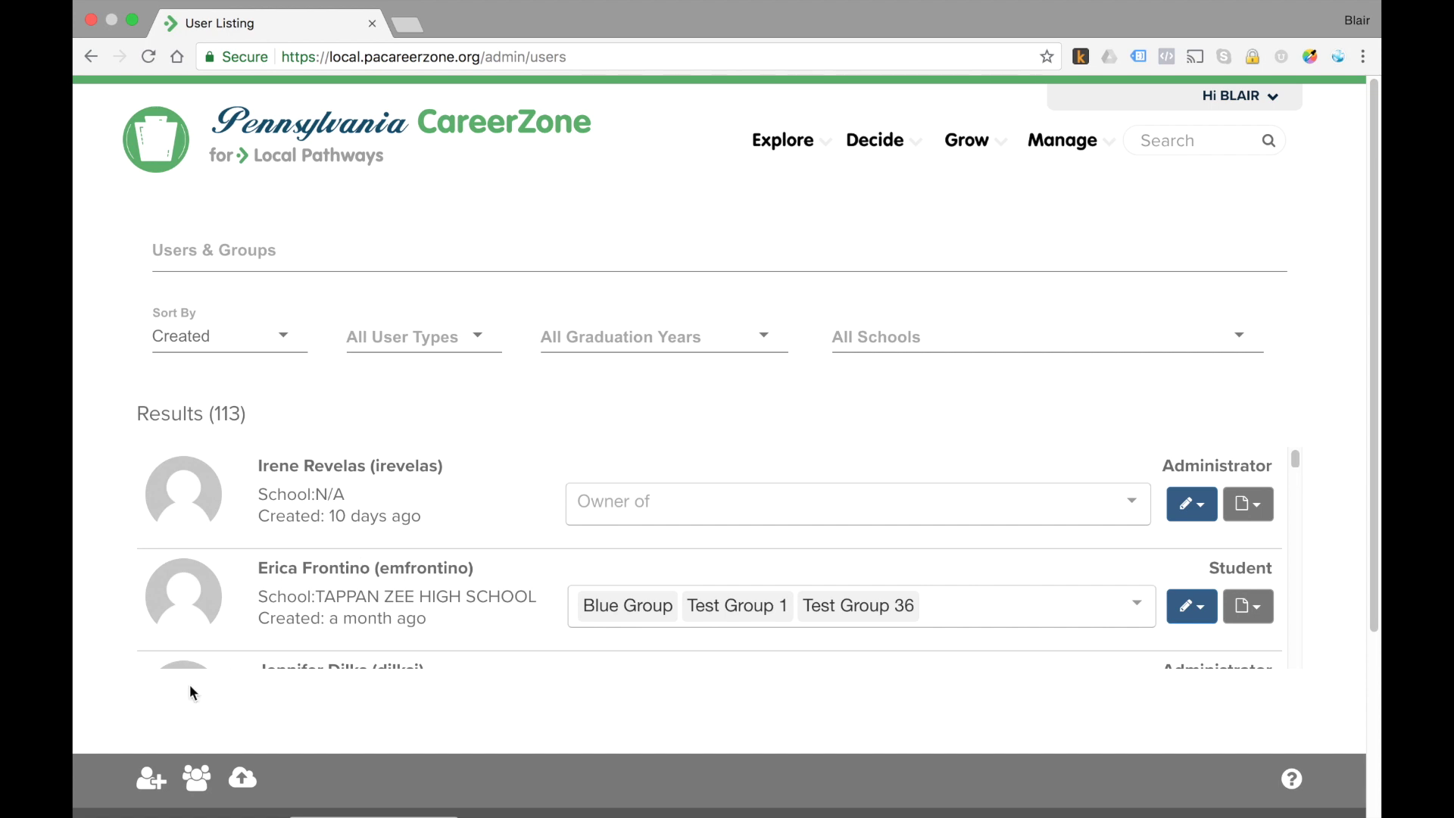
click(146, 780)
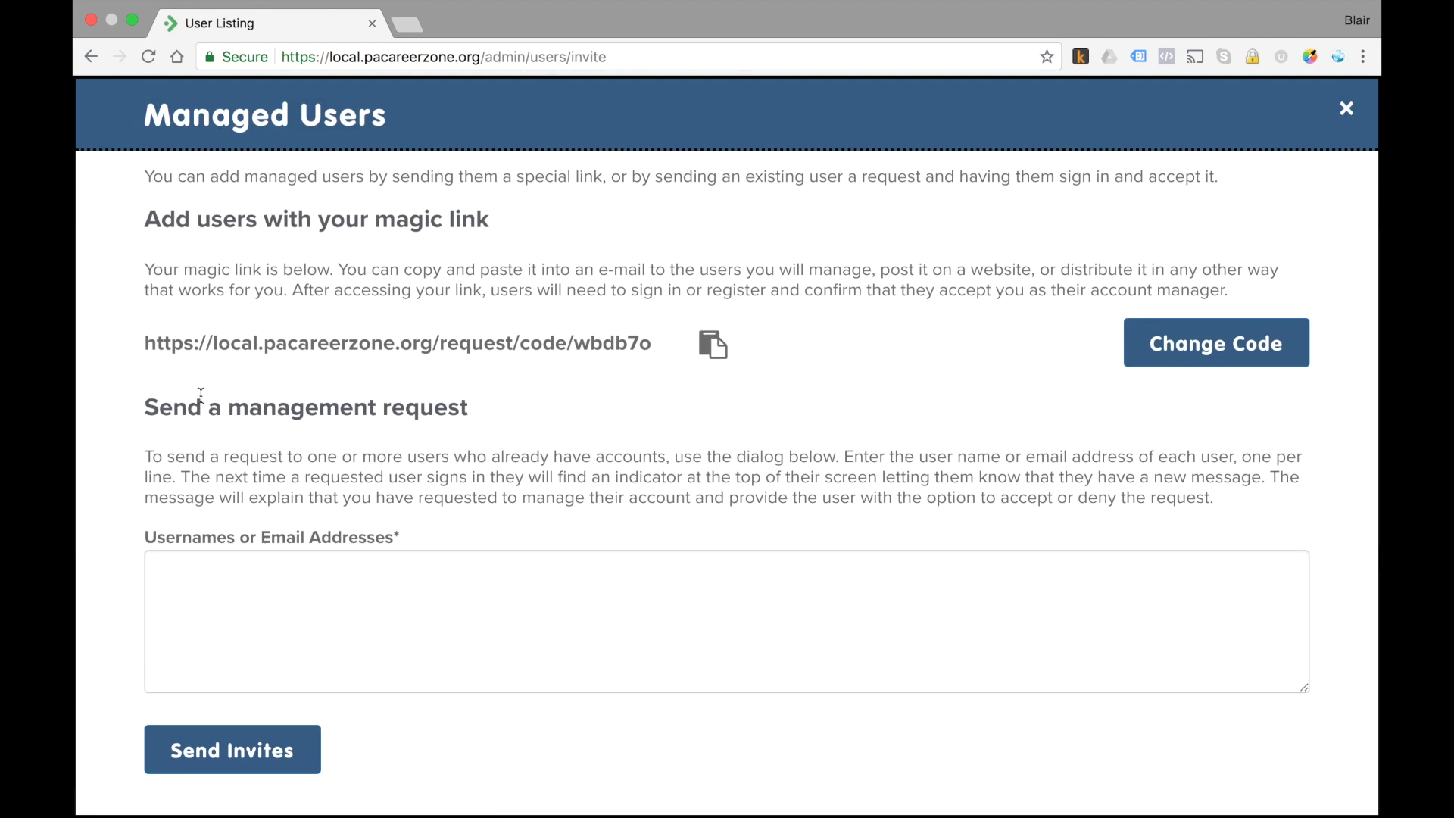
drag(141, 346, 609, 386)
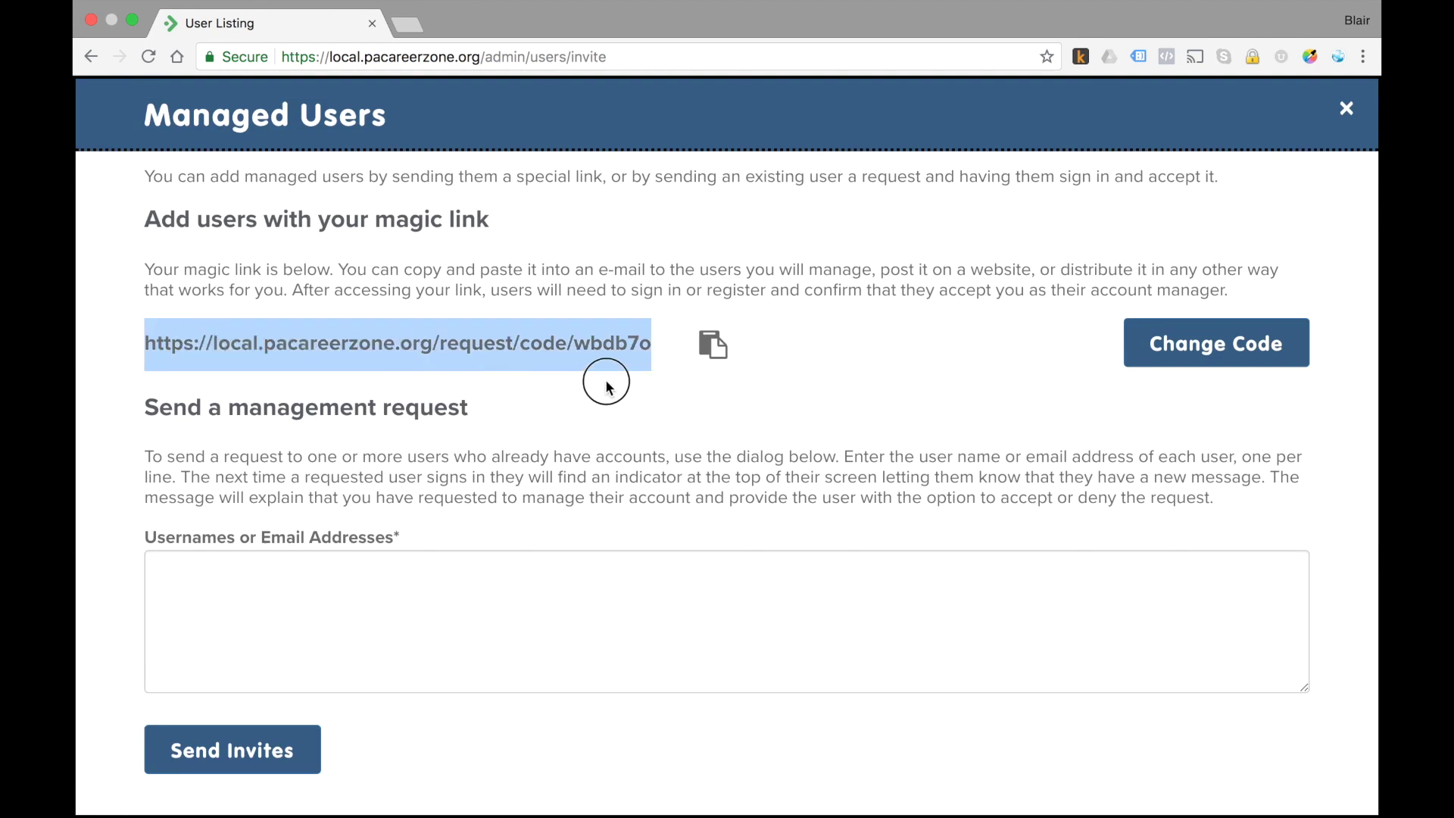
click(1348, 108)
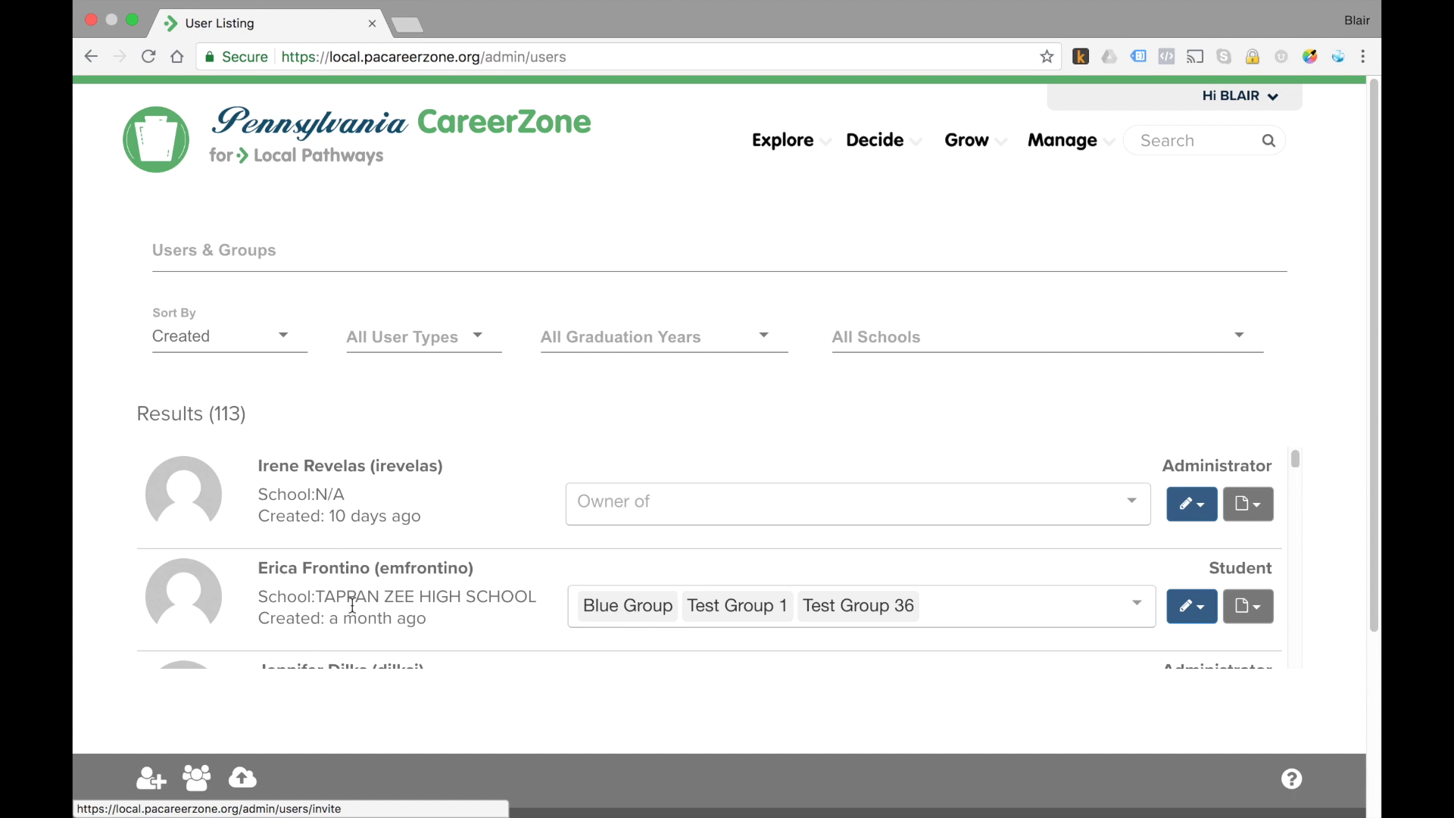
Filter the Users & Groups listing to a single student by searching for the student's first name
scroll(394, 557, down, 3)
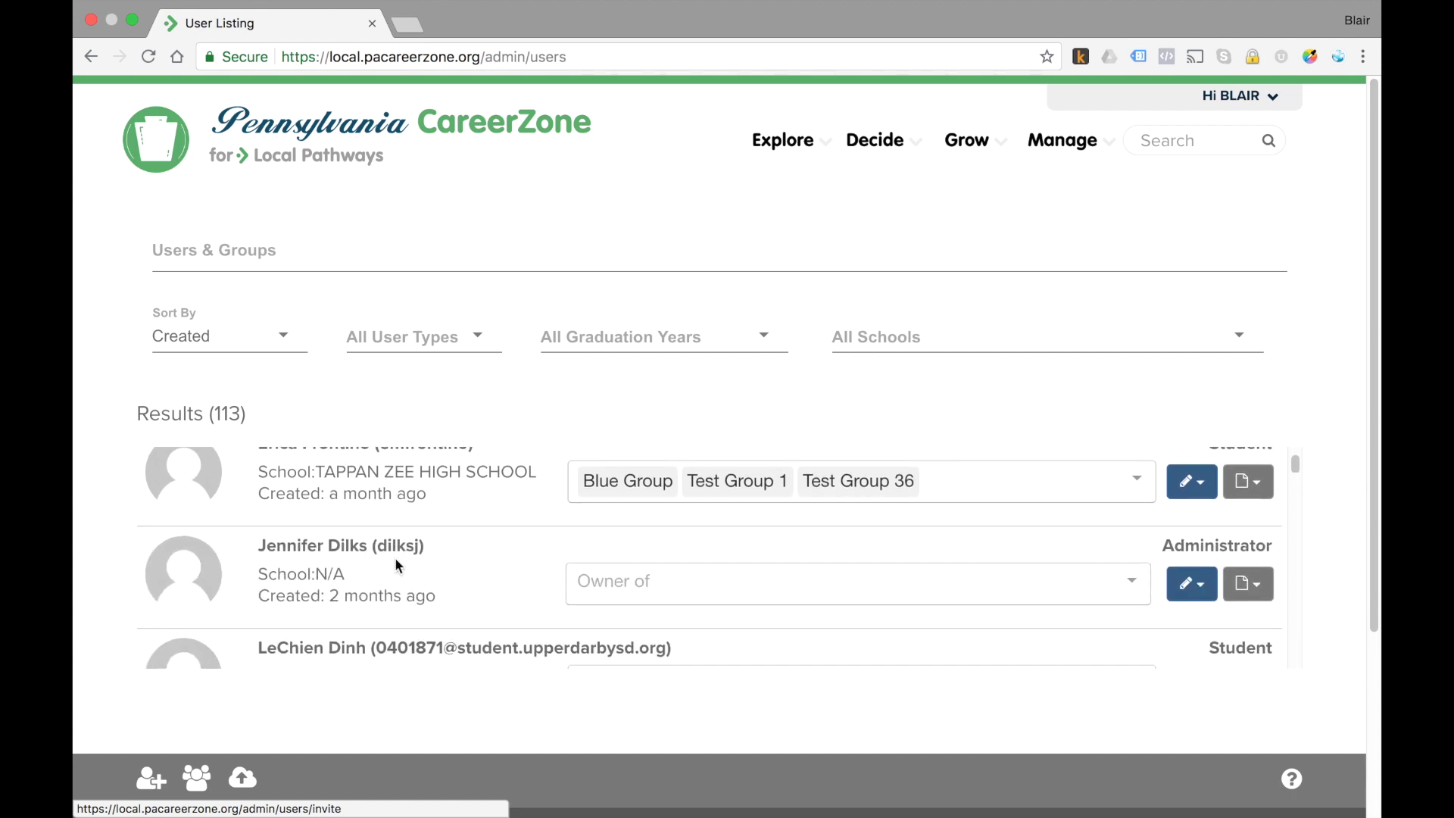
click(237, 252)
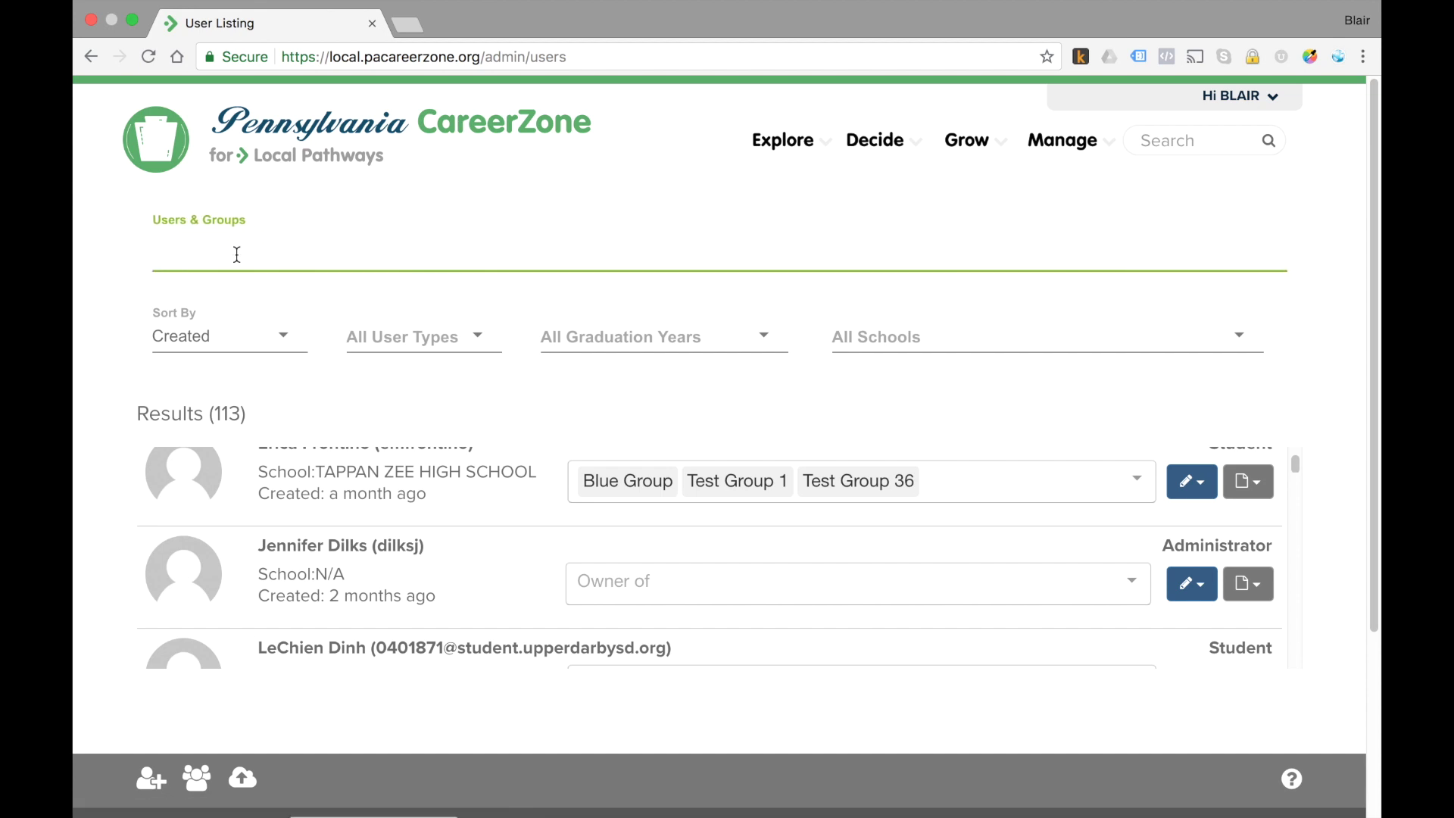
text(jost)
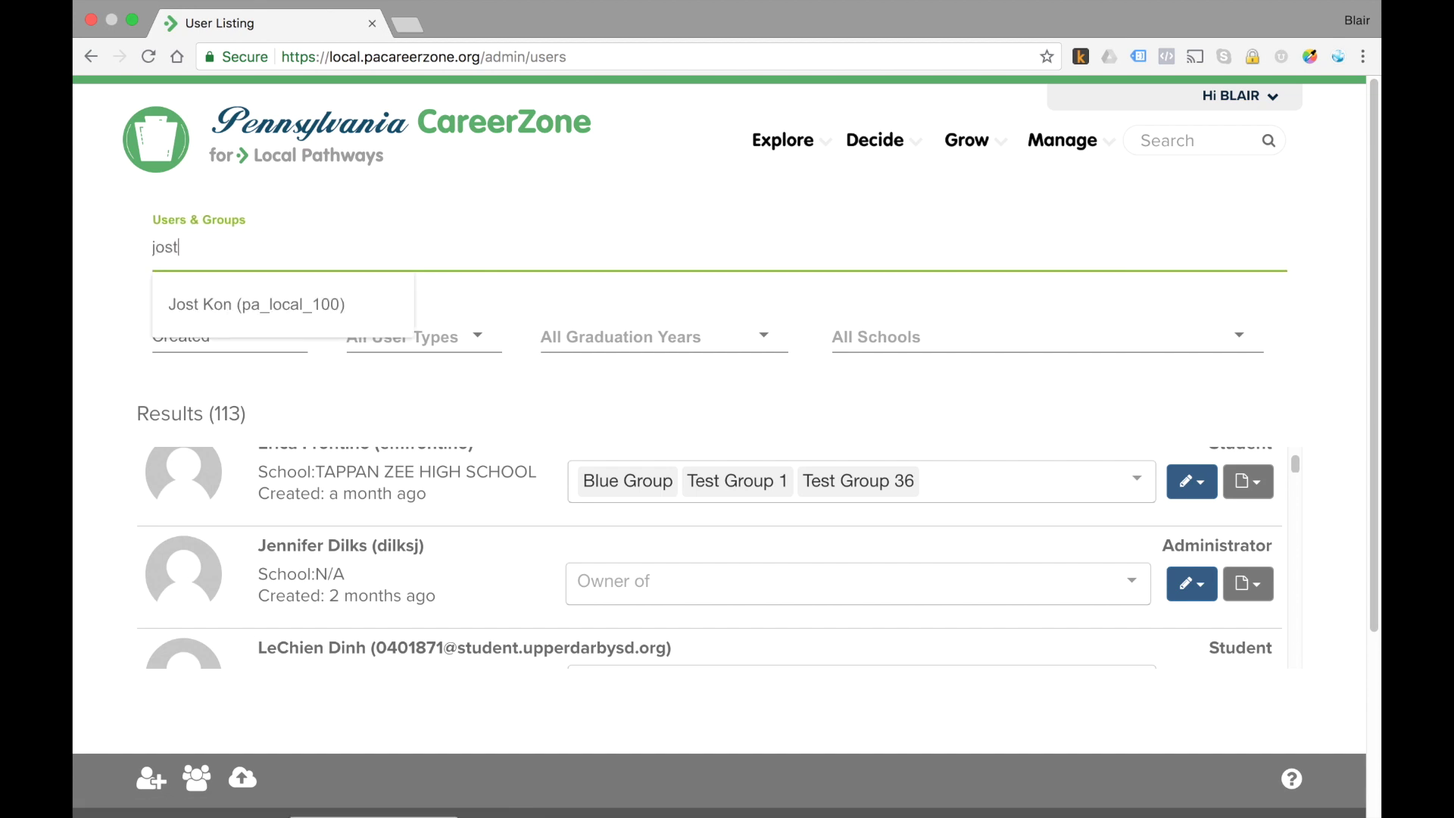
click(199, 304)
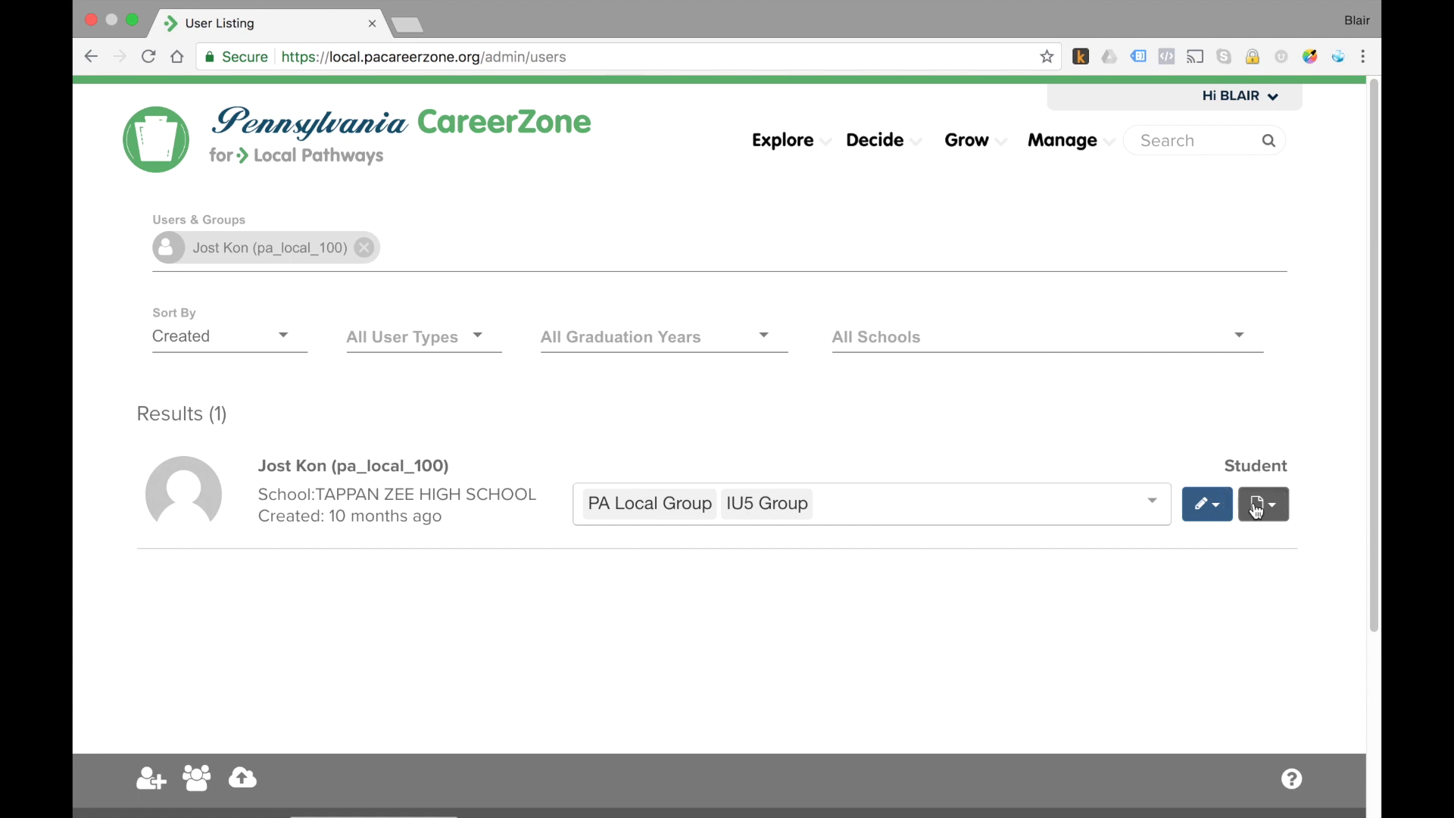
Open the filtered student's profile report and examine the Interest, Work Importance and Skills Profiler summaries
click(1256, 510)
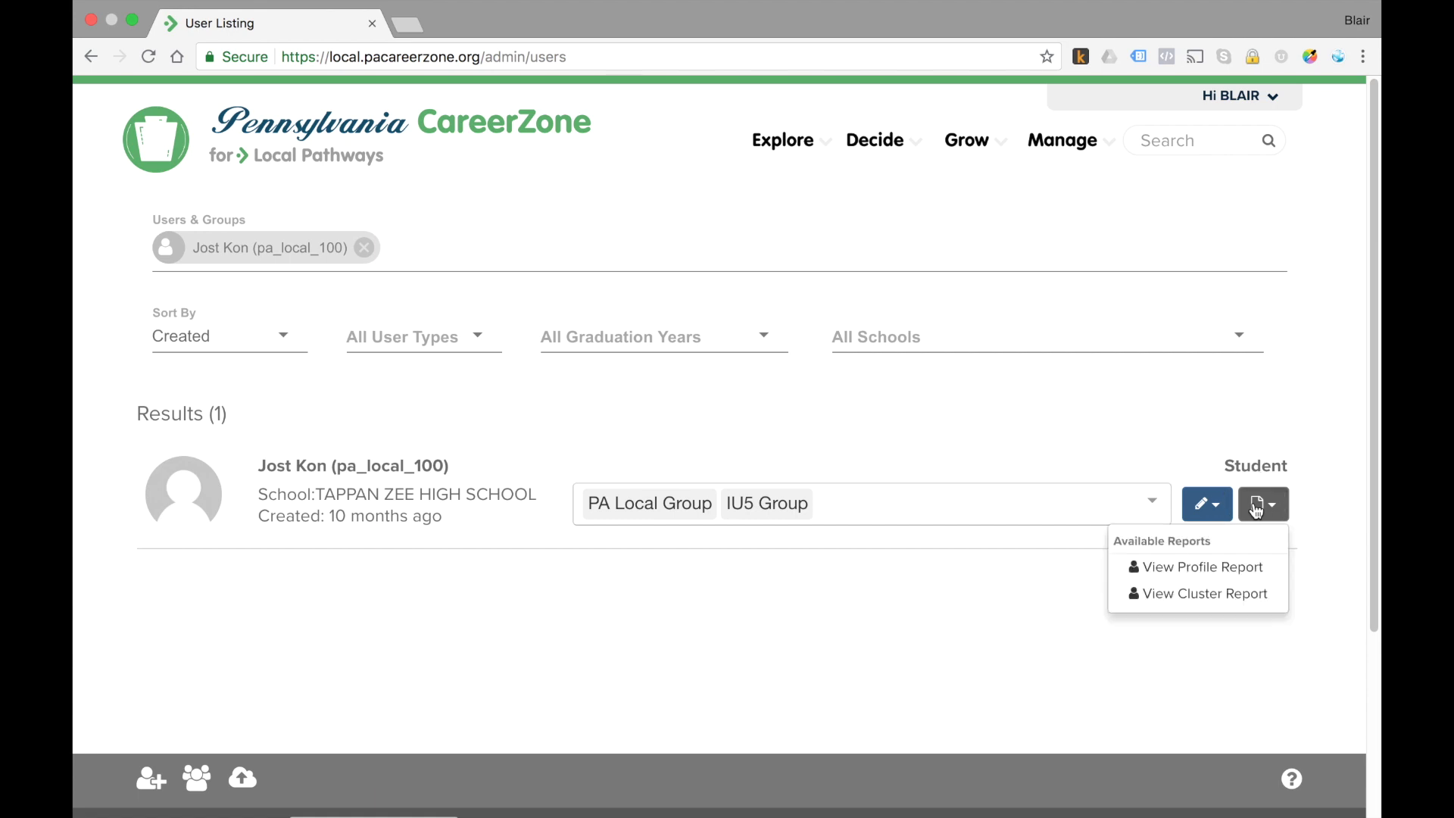
click(1224, 569)
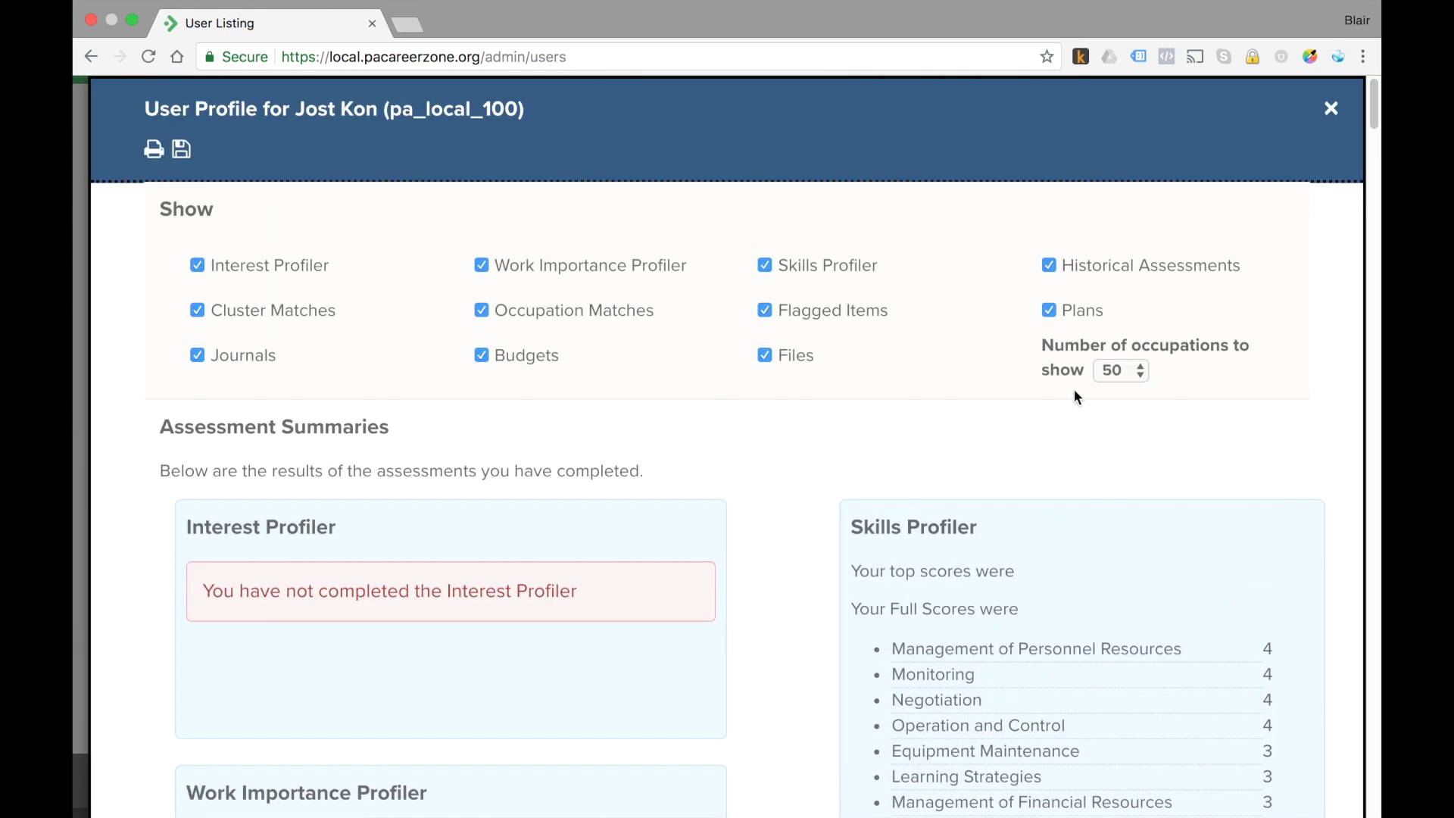
scroll(1074, 389, down, 3)
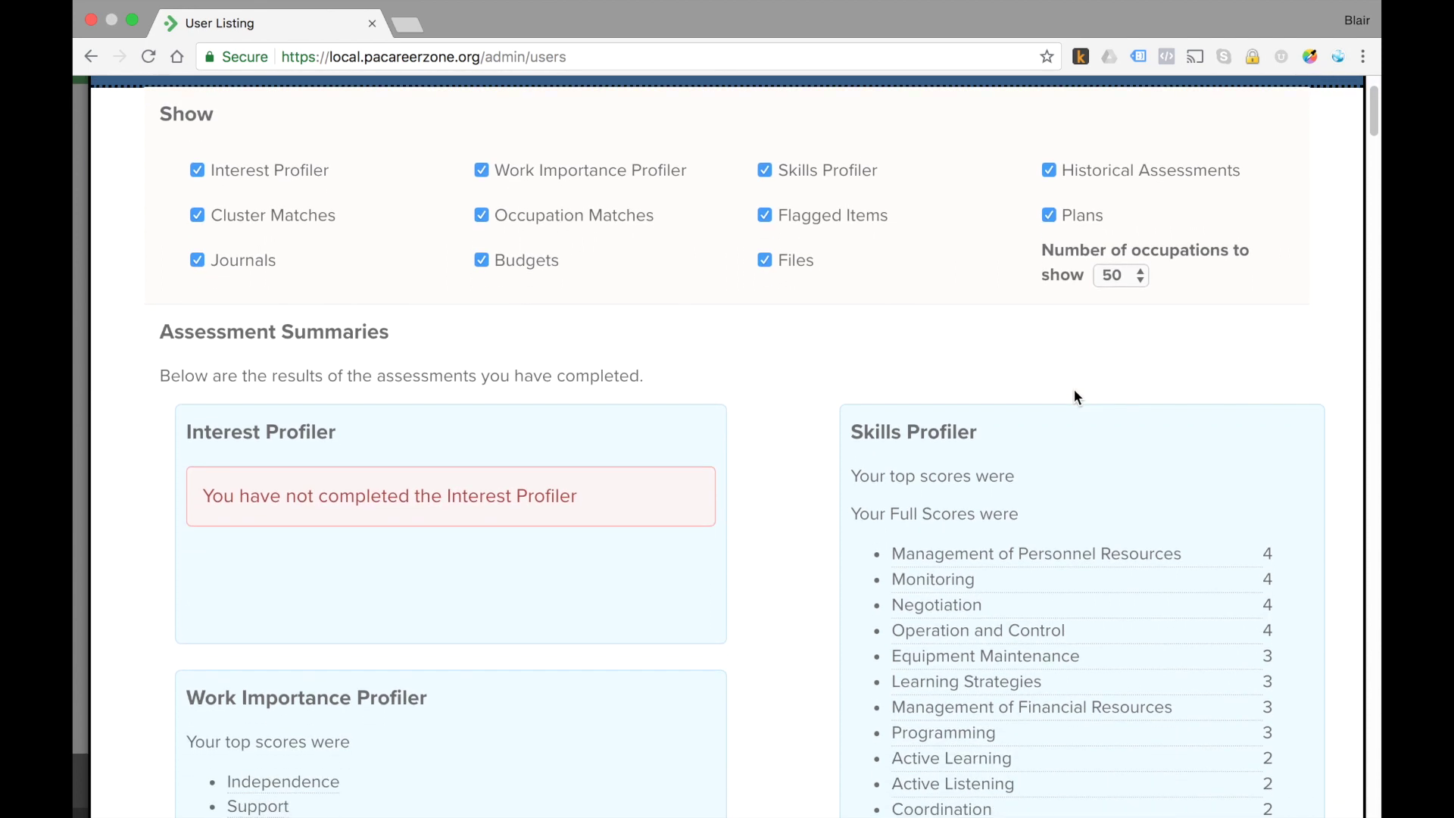
scroll(1074, 389, down, 5)
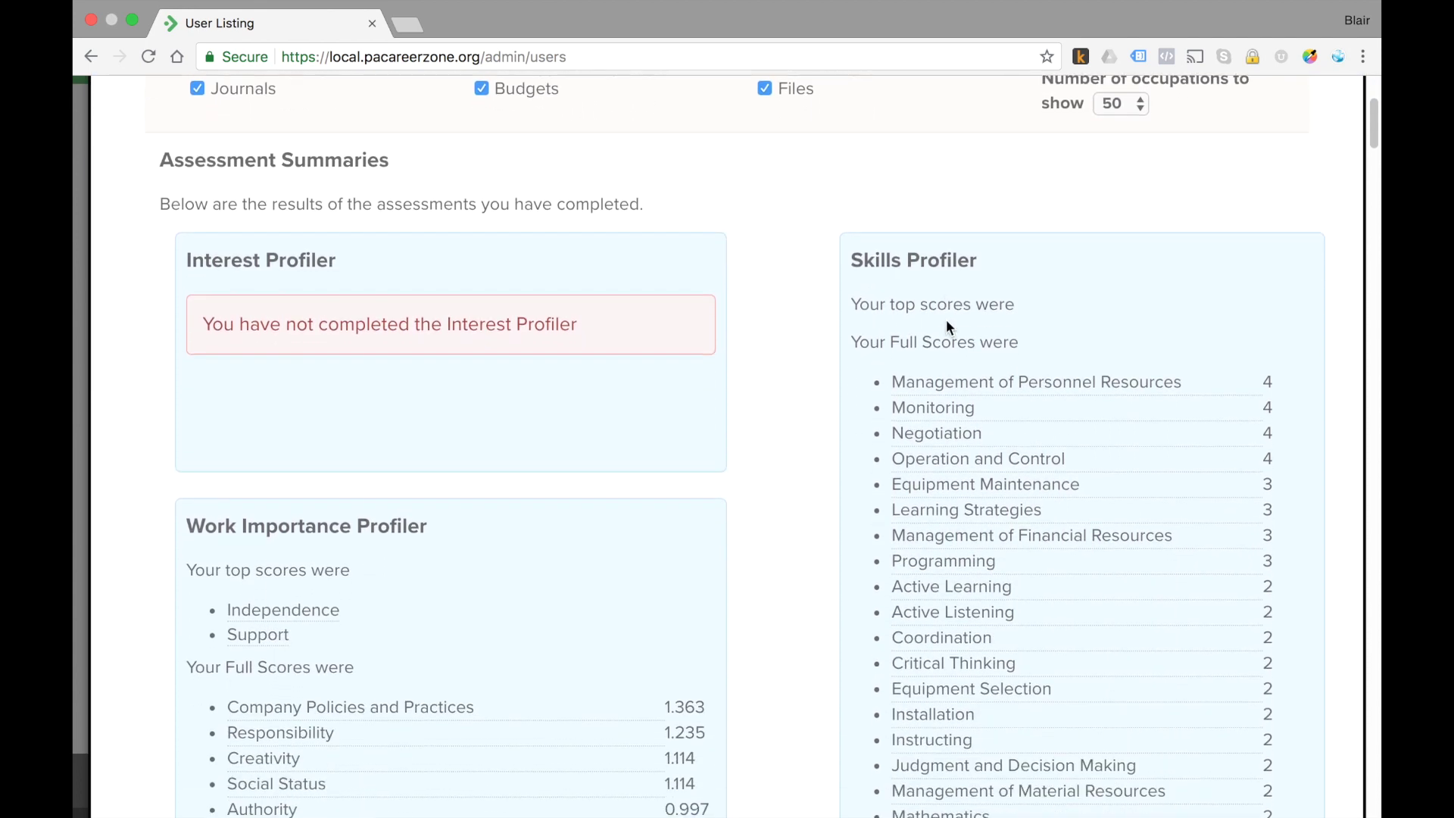
scroll(947, 322, down, 4)
scroll(377, 454, down, 5)
scroll(377, 454, up, 3)
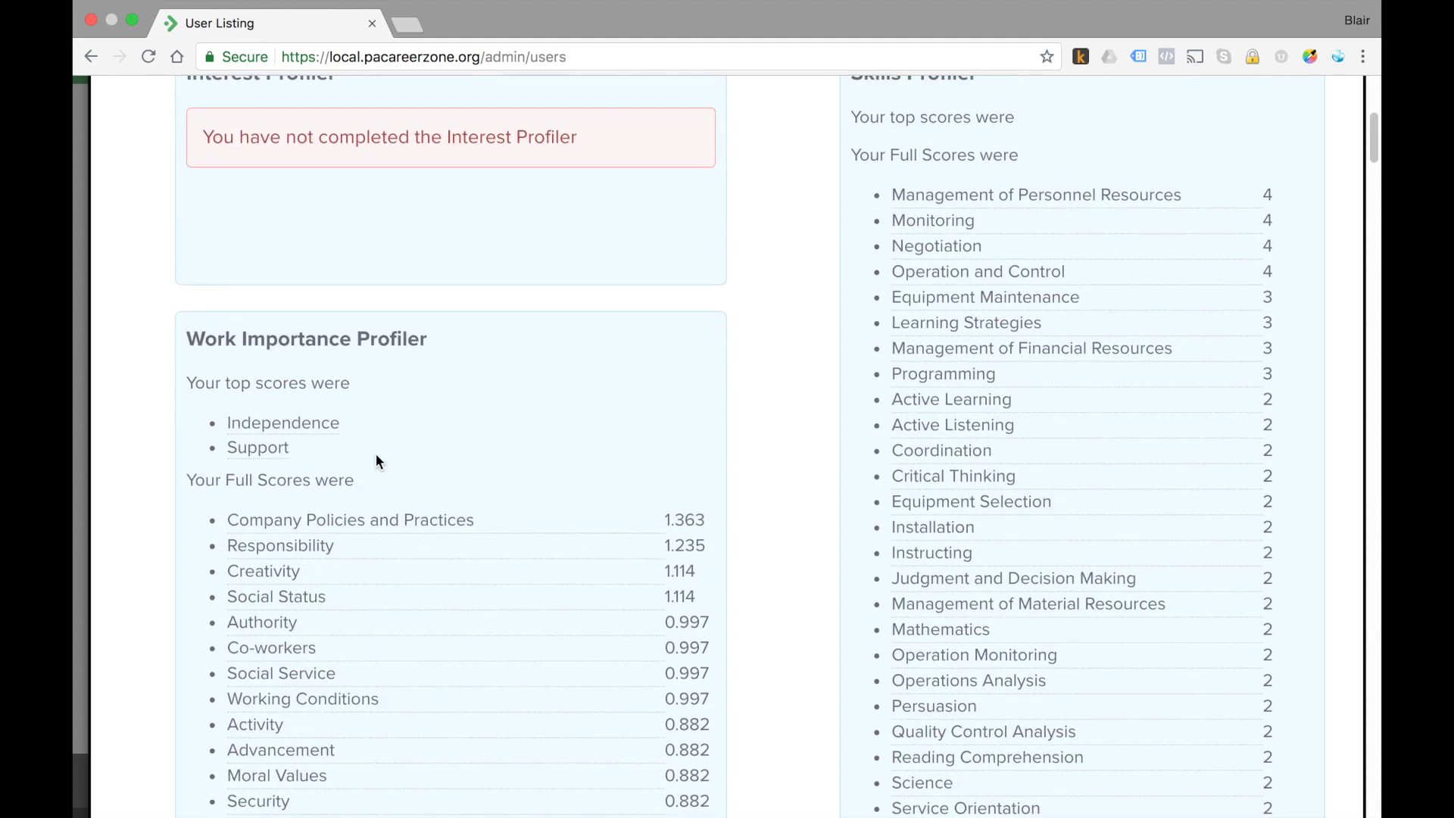
scroll(376, 457, up, 1)
scroll(489, 452, down, 20)
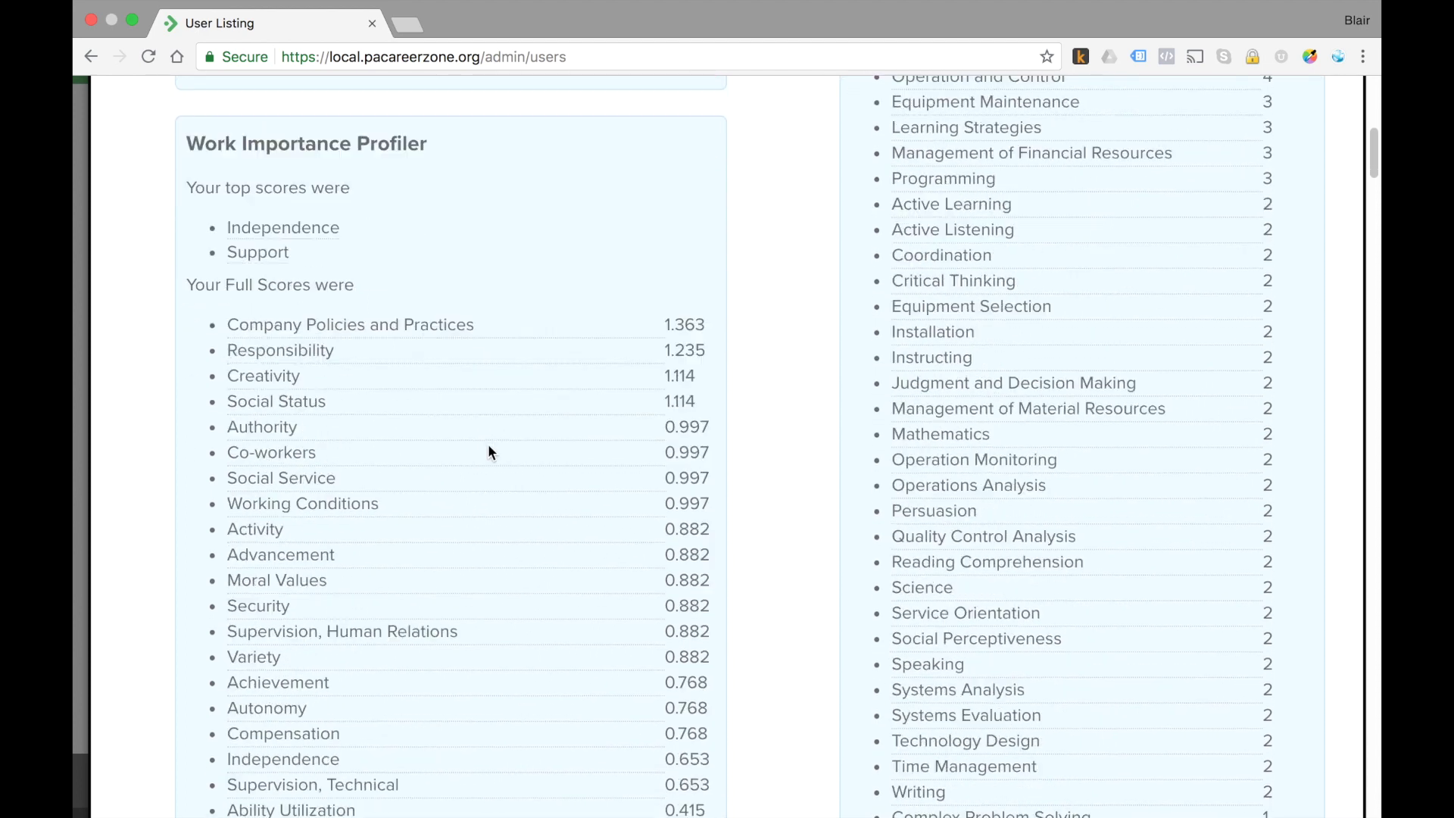
scroll(488, 451, down, 3)
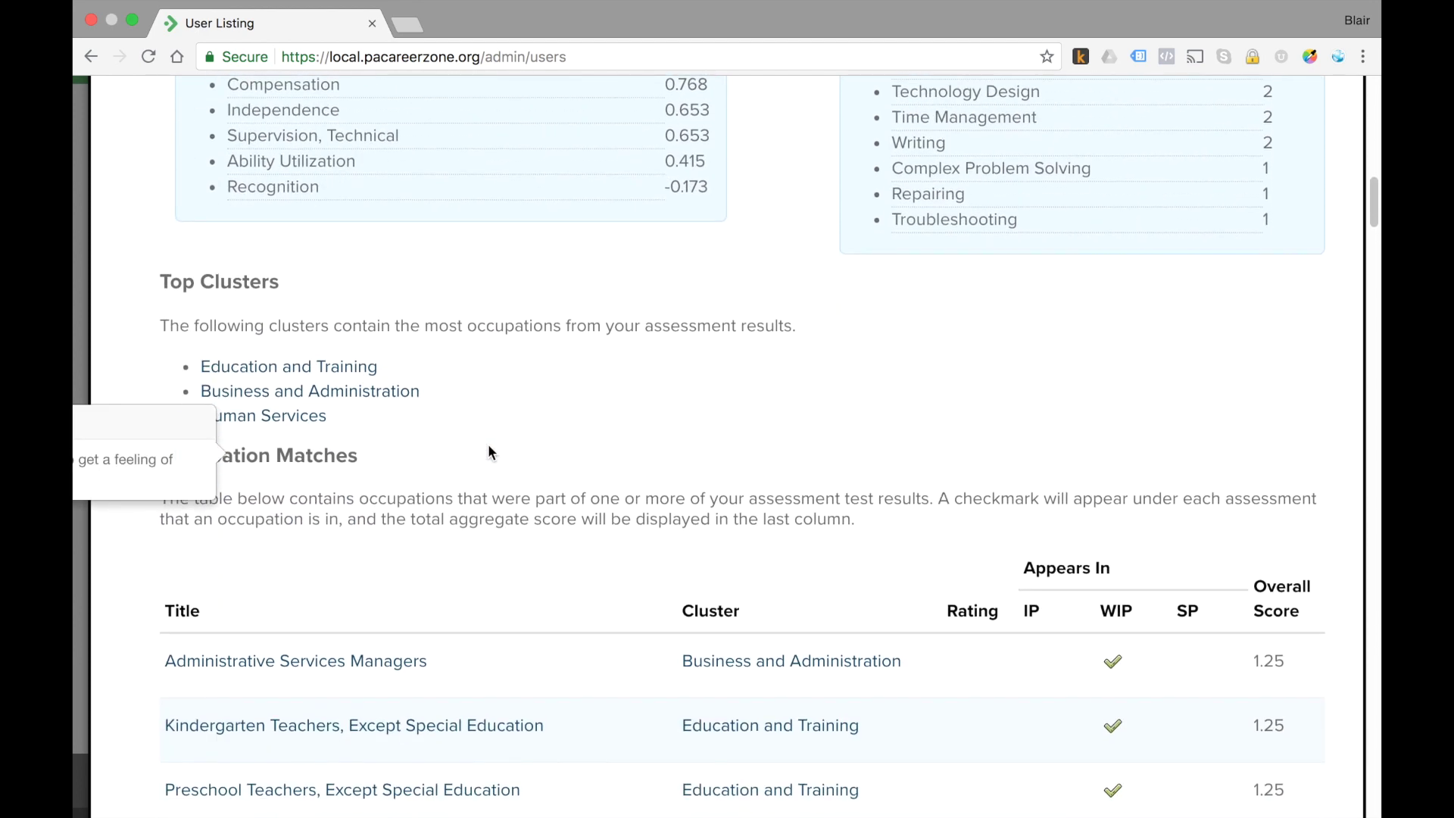
Examine the report's occupation matches, flagged items, historical assessments, plans, journals, budgets and files, and close the report
scroll(707, 409, down, 8)
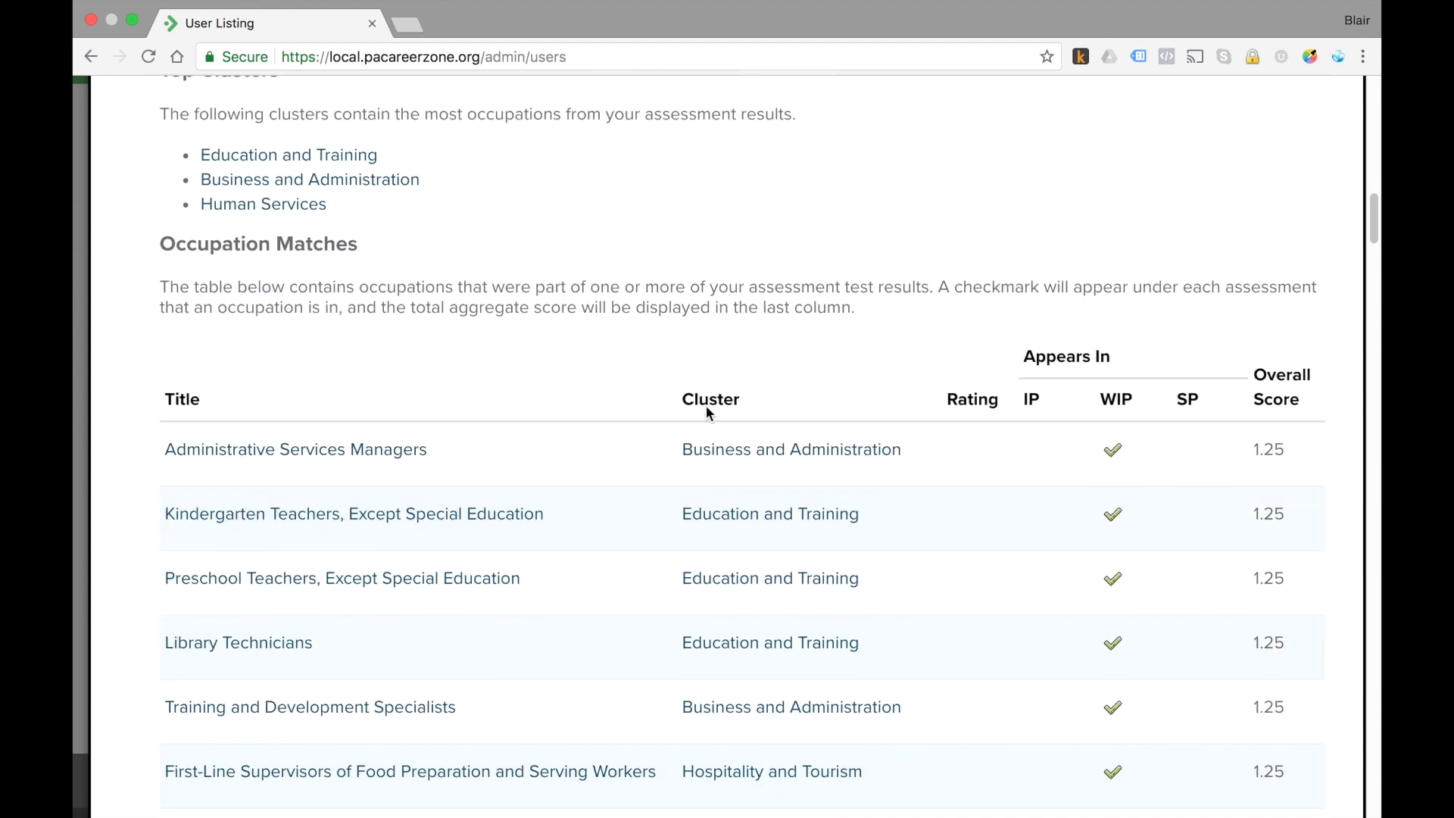
scroll(528, 306, down, 20)
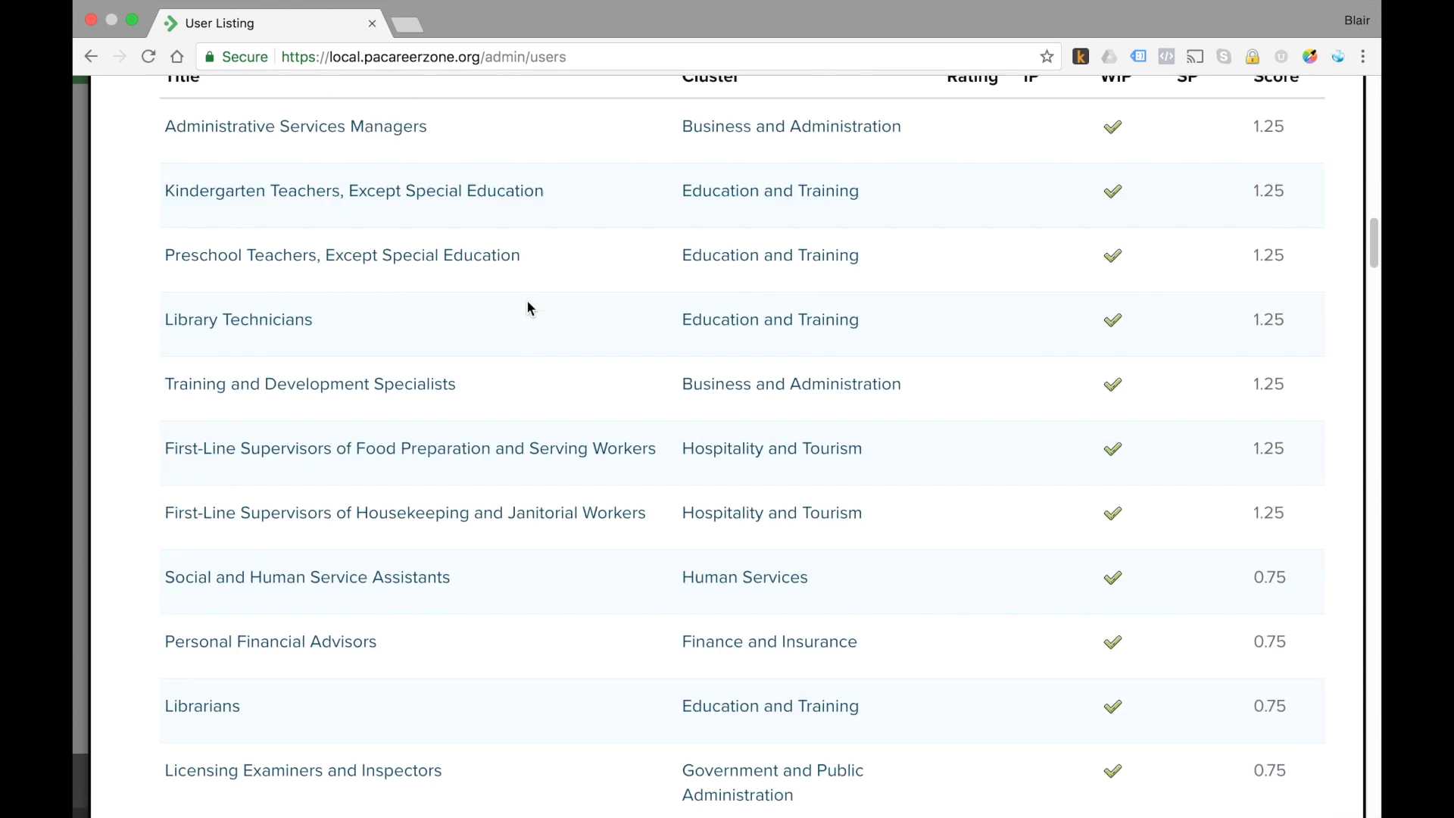
scroll(528, 307, down, 20)
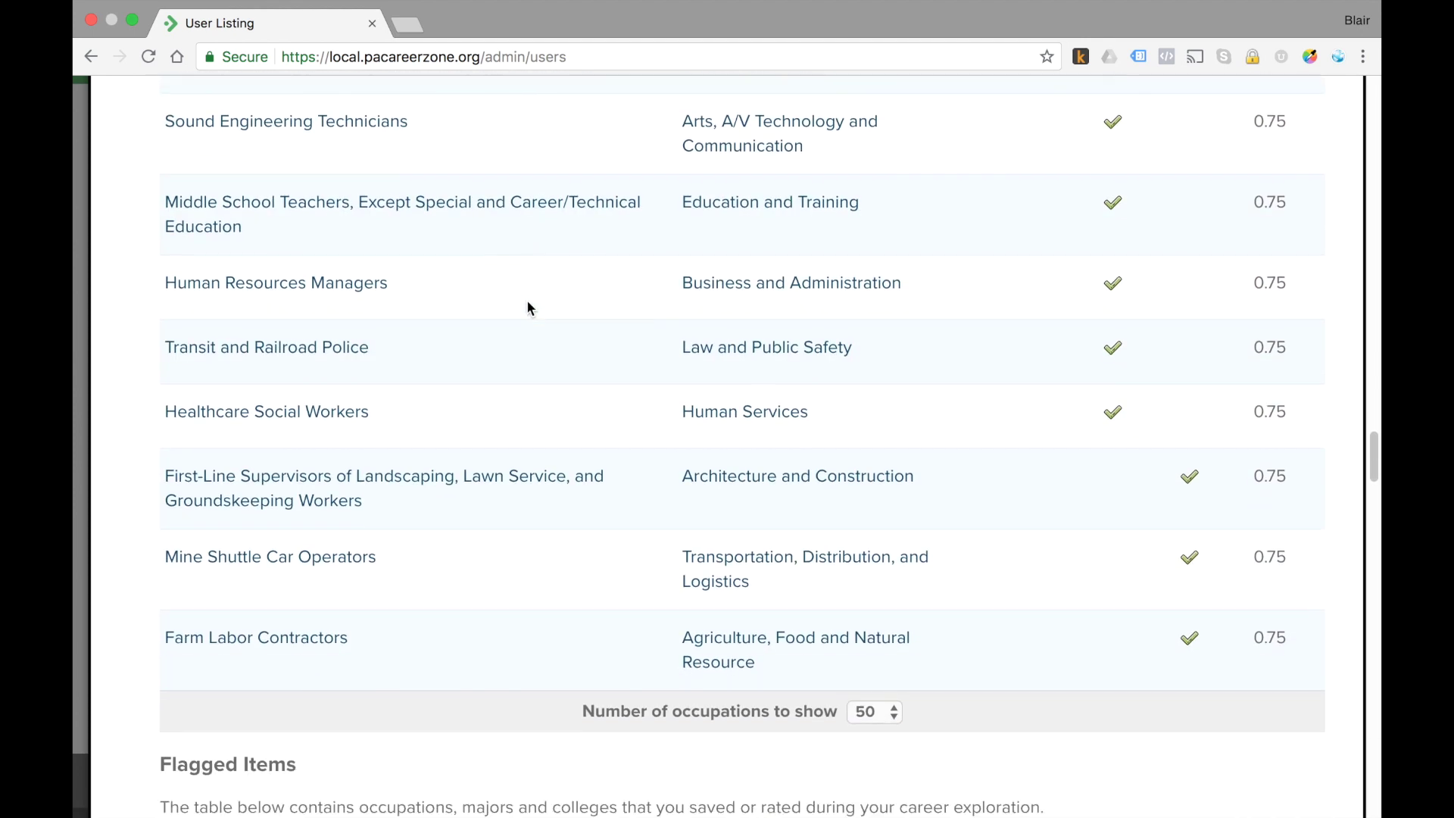
scroll(527, 306, down, 14)
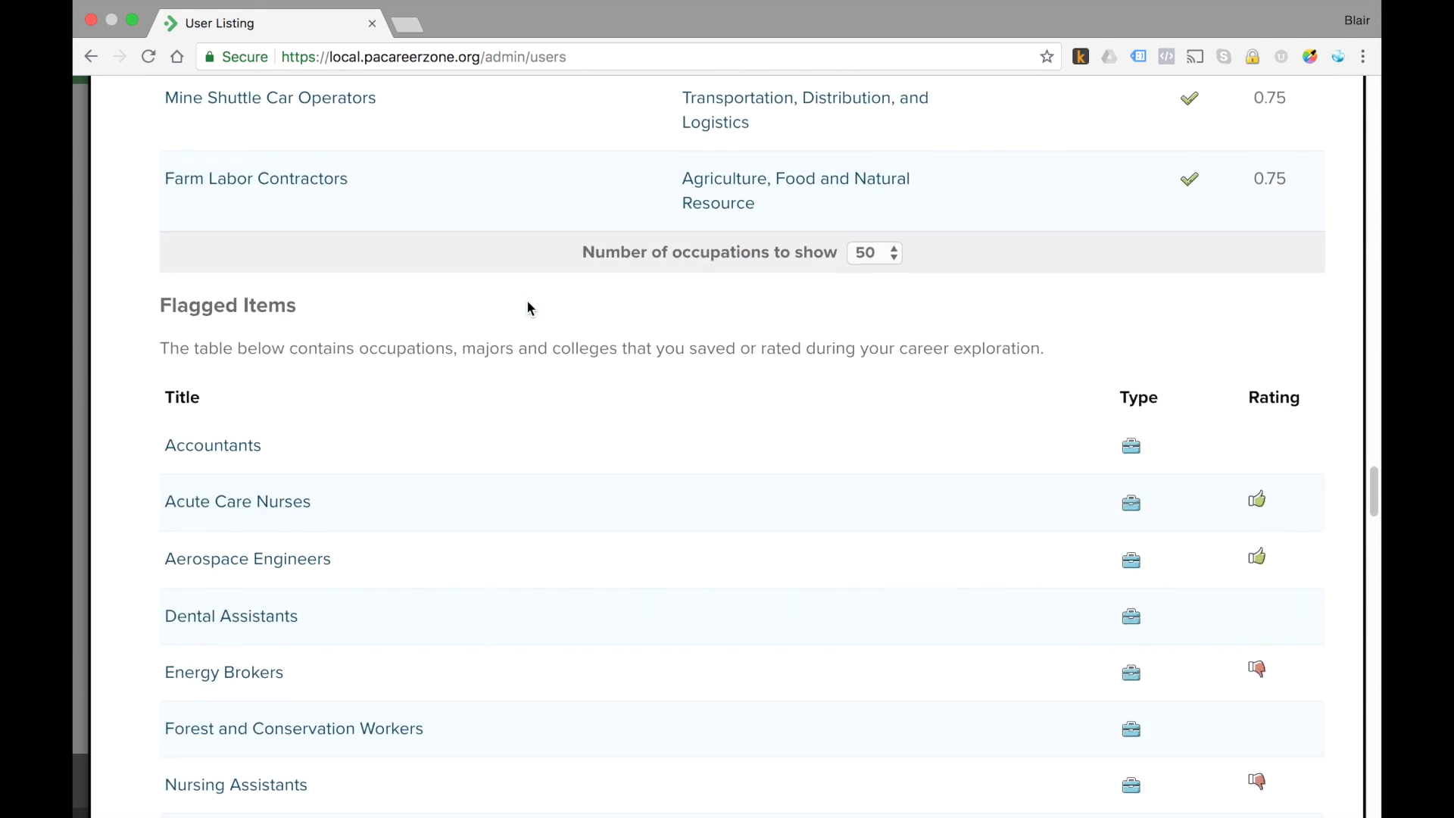
scroll(528, 306, down, 20)
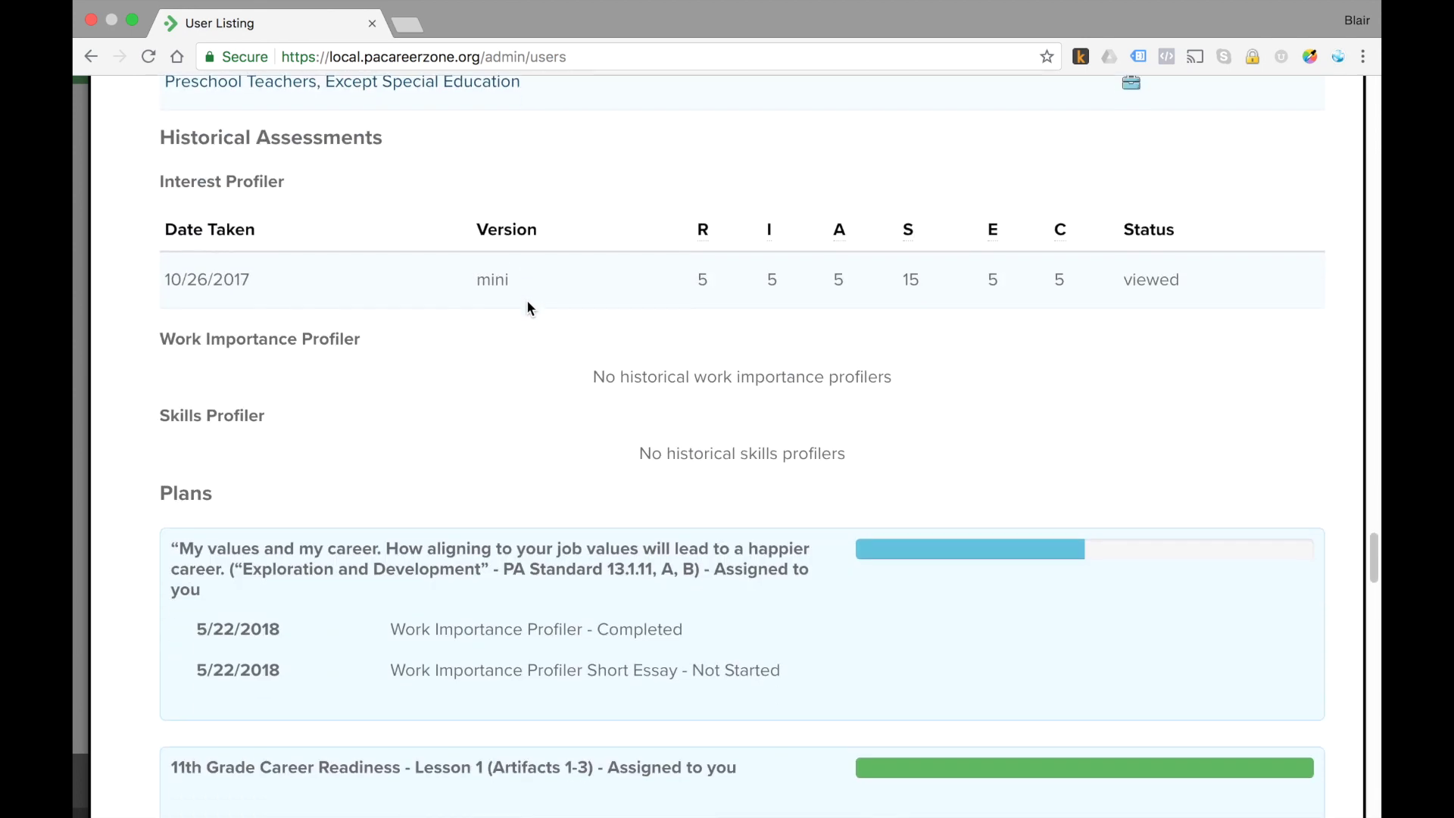
scroll(528, 303, up, 2)
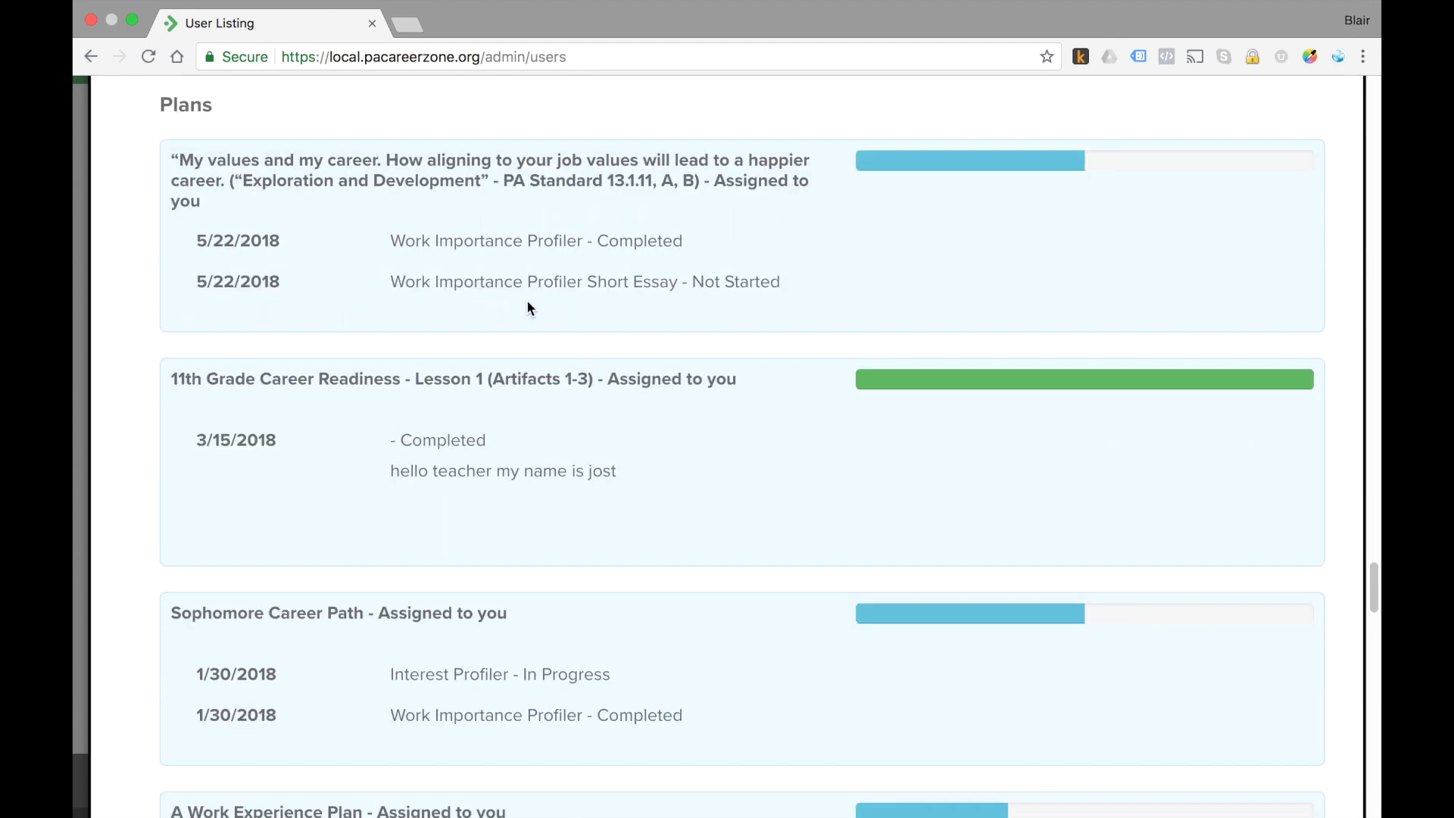
scroll(588, 249, down, 20)
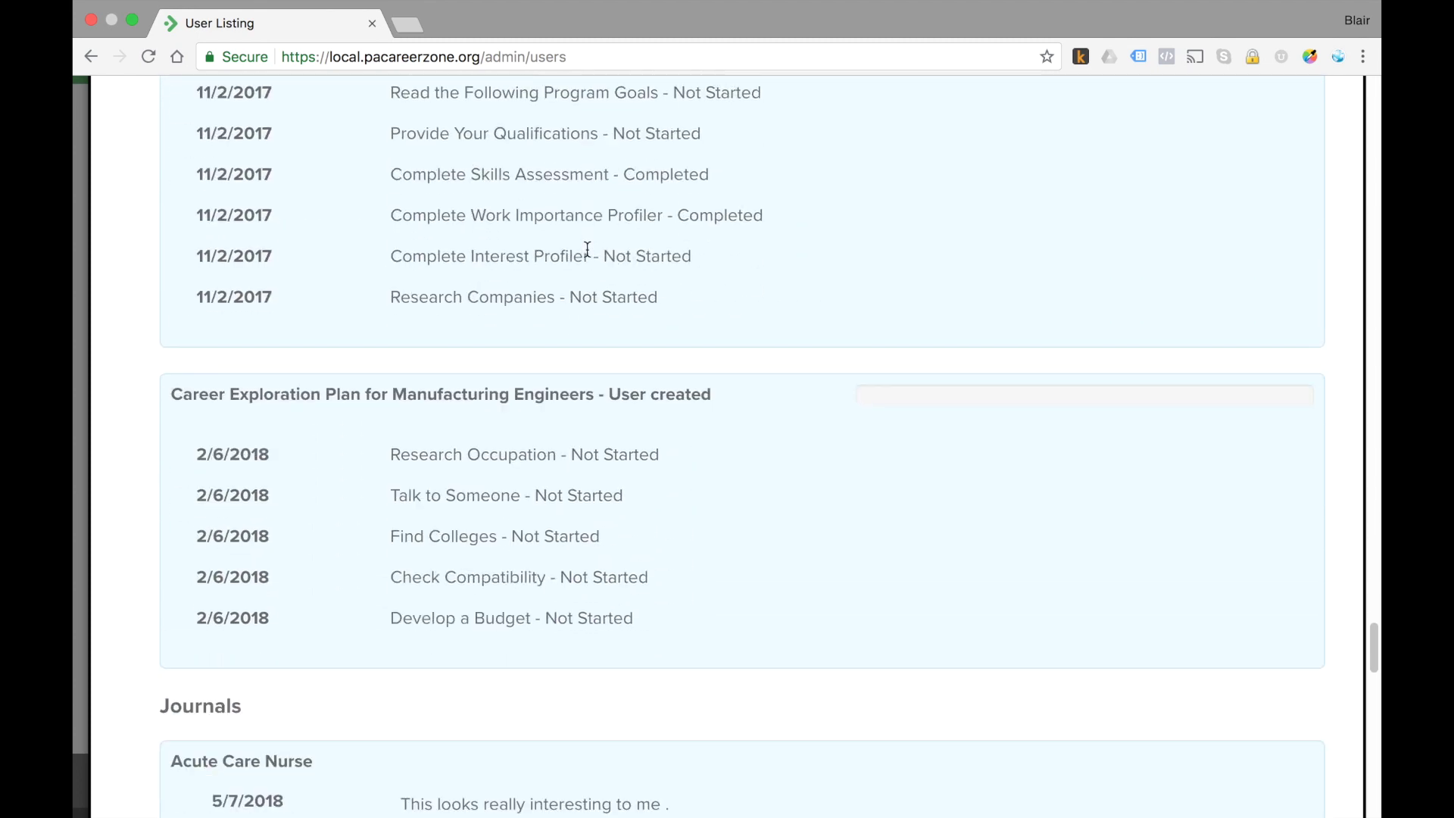
scroll(589, 255, down, 20)
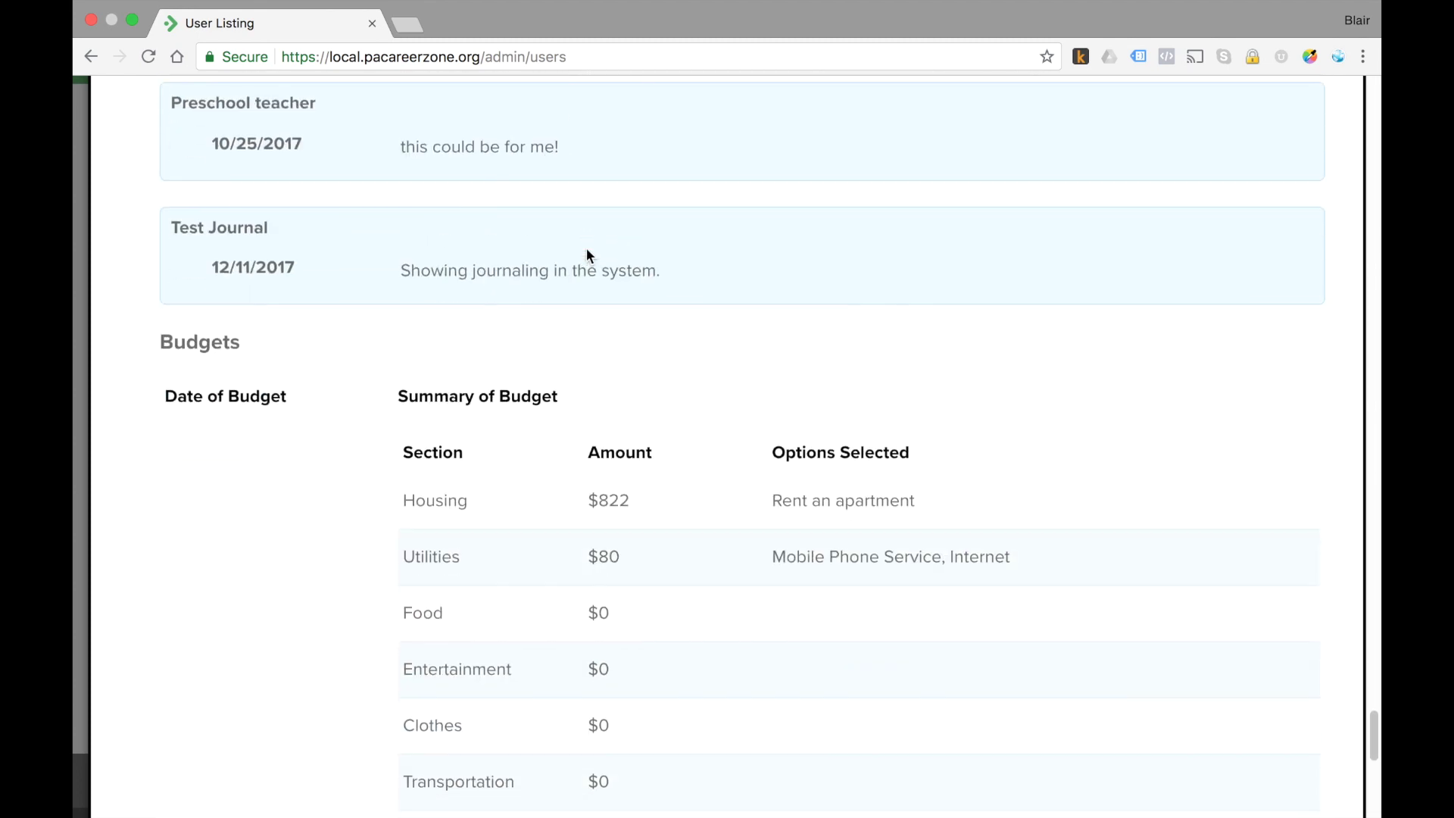
scroll(588, 255, down, 10)
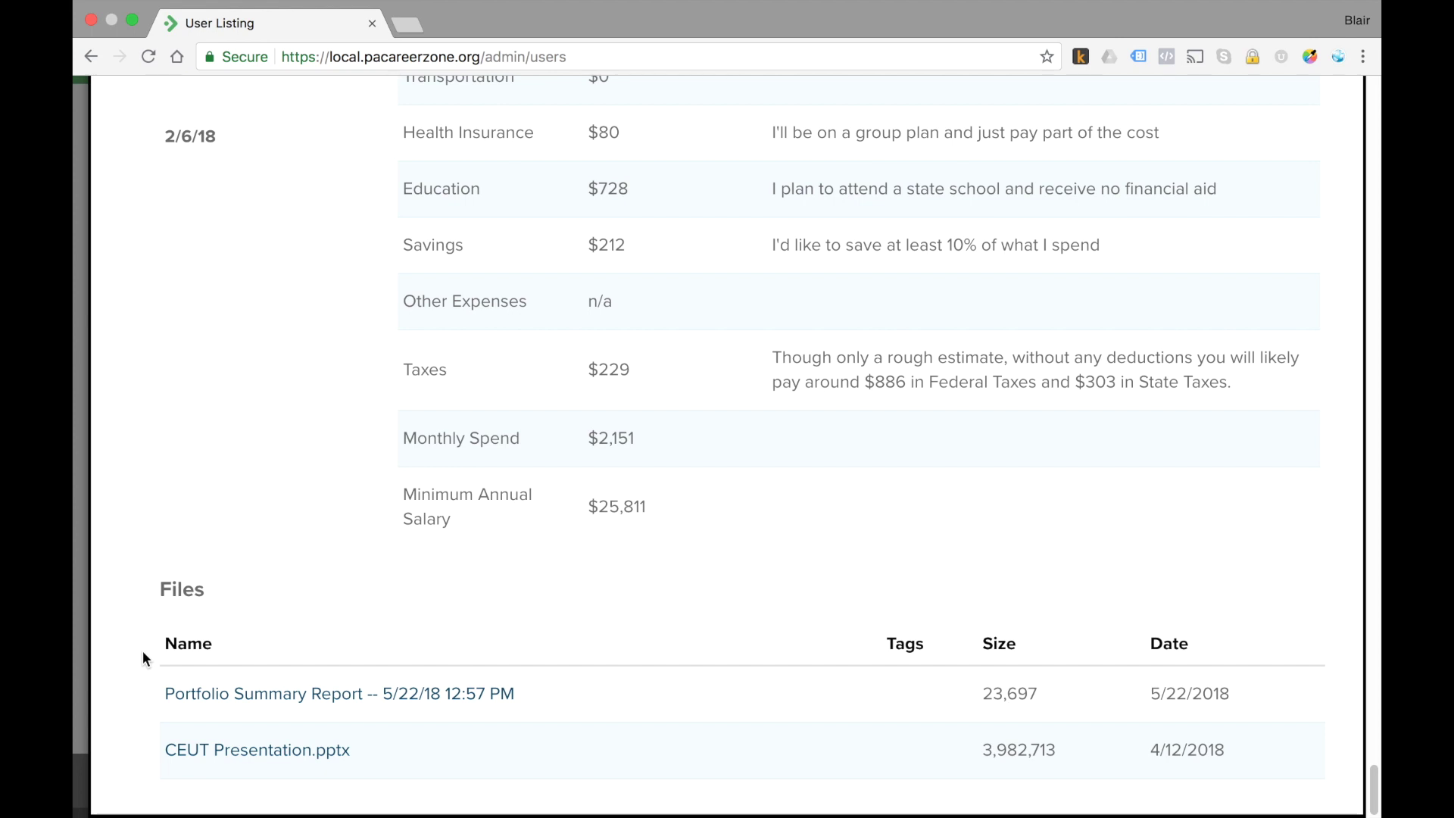
scroll(142, 651, up, 20)
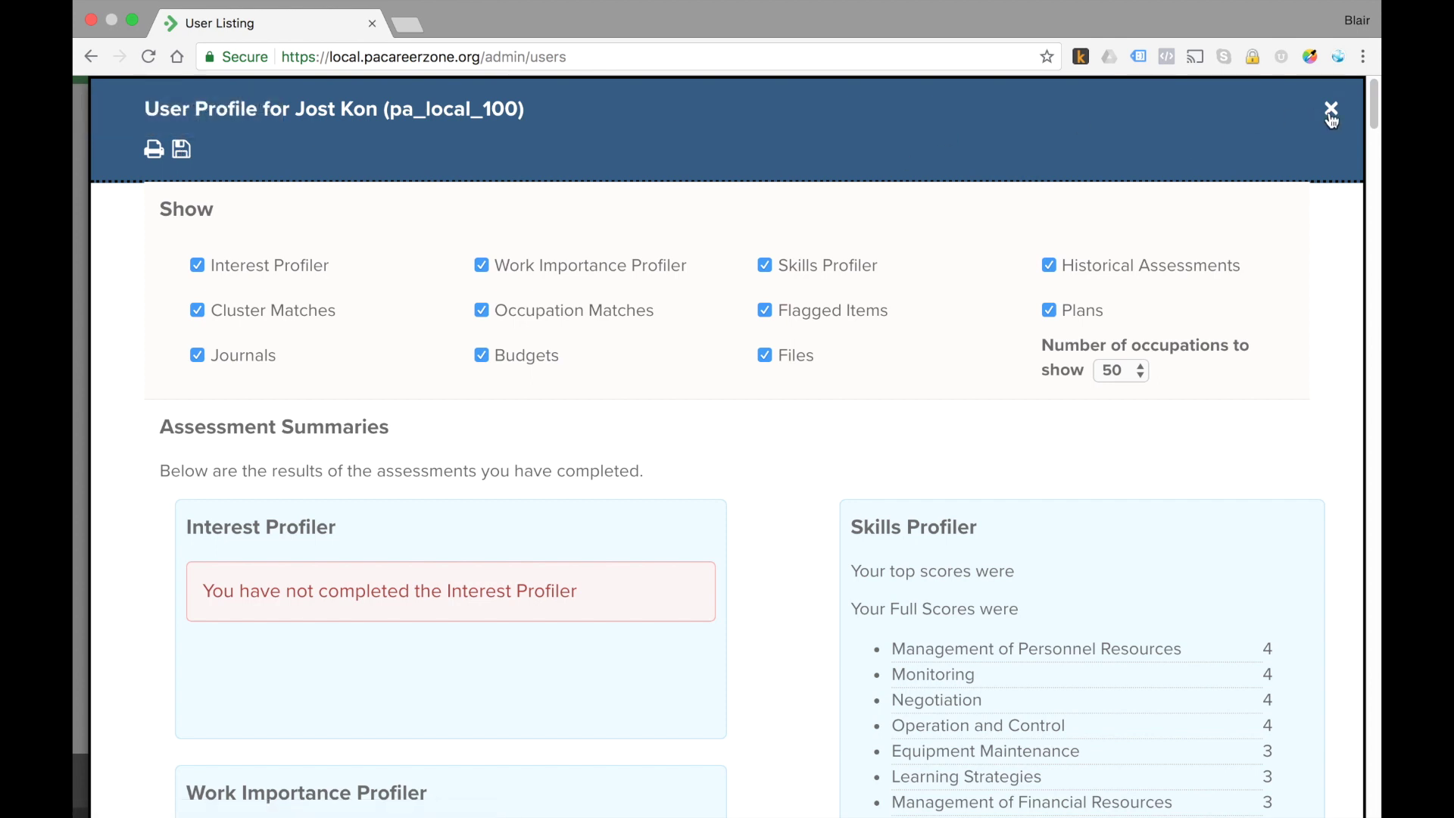
click(1332, 112)
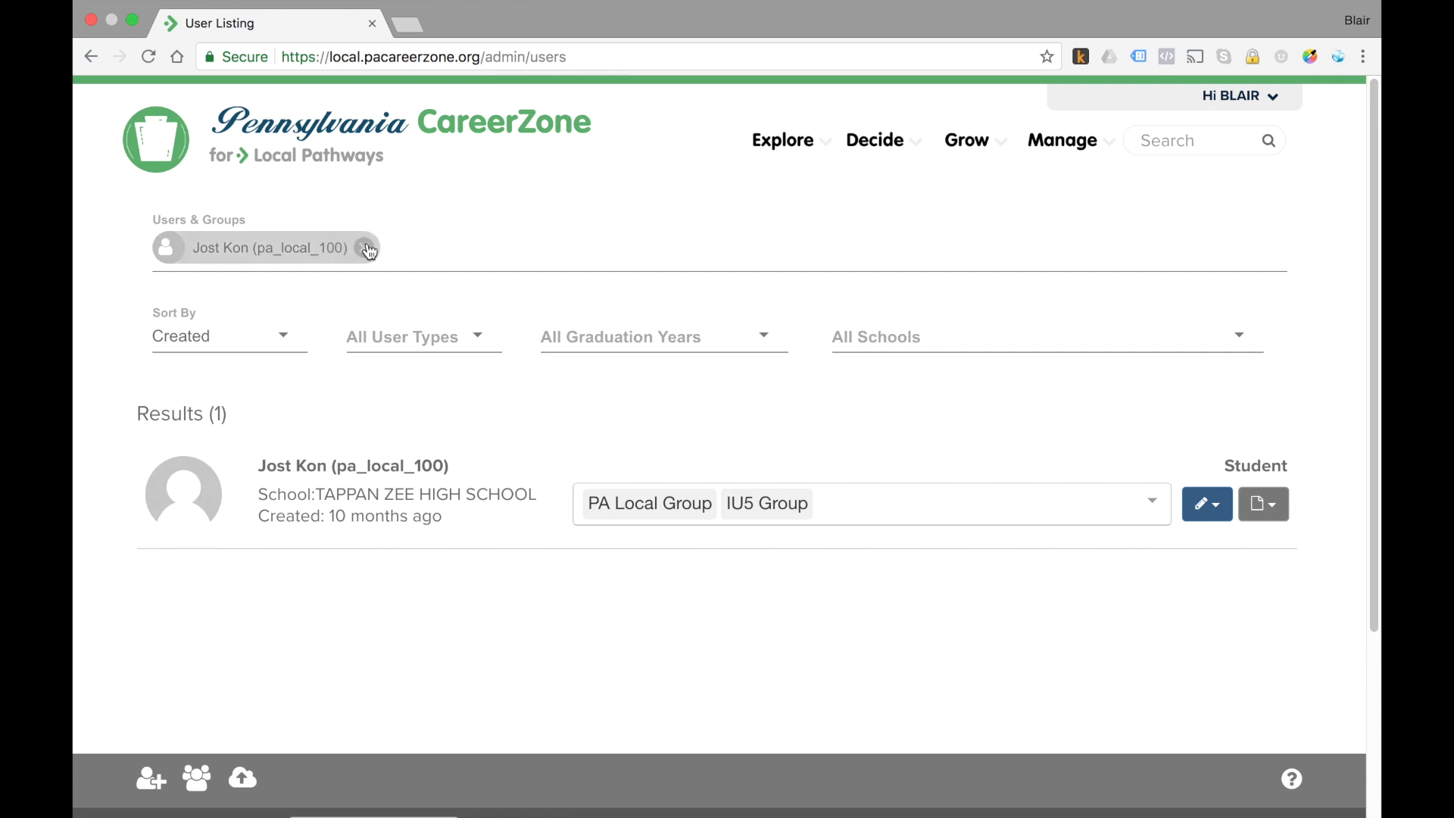
Clear the student filter from the user listing and open the Dashboard Report for all managed users
click(369, 249)
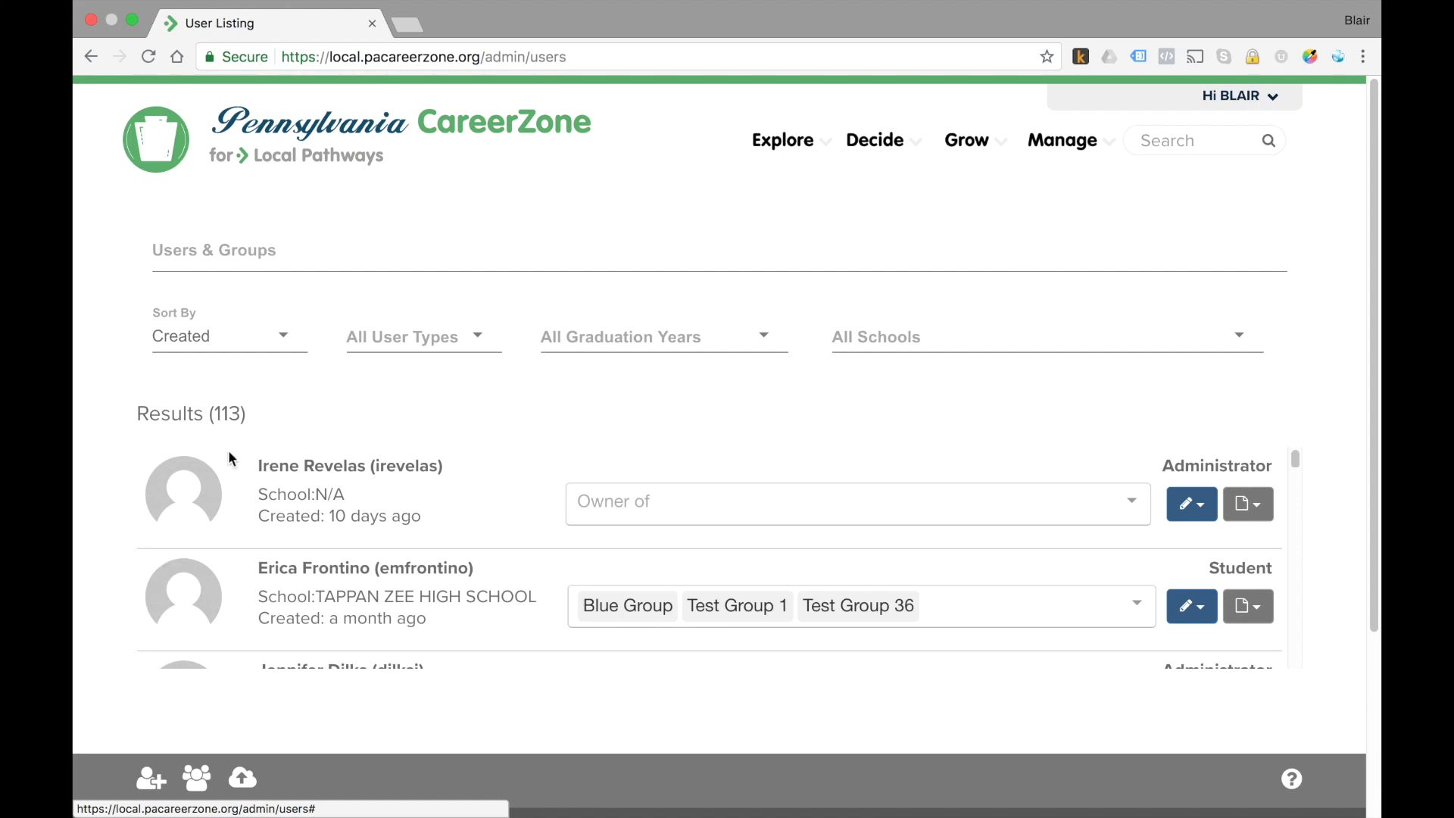
scroll(347, 412, down, 3)
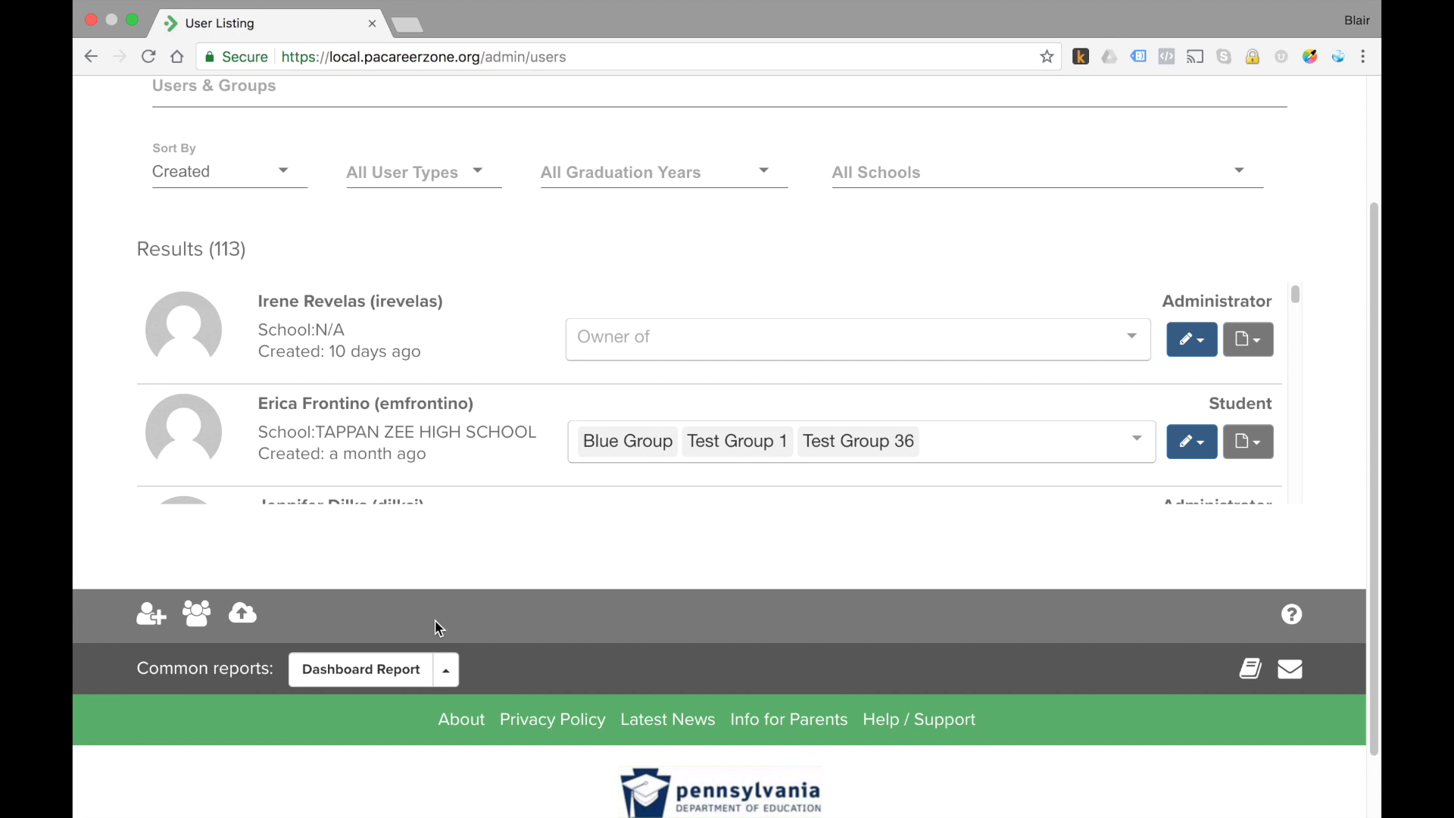
click(390, 677)
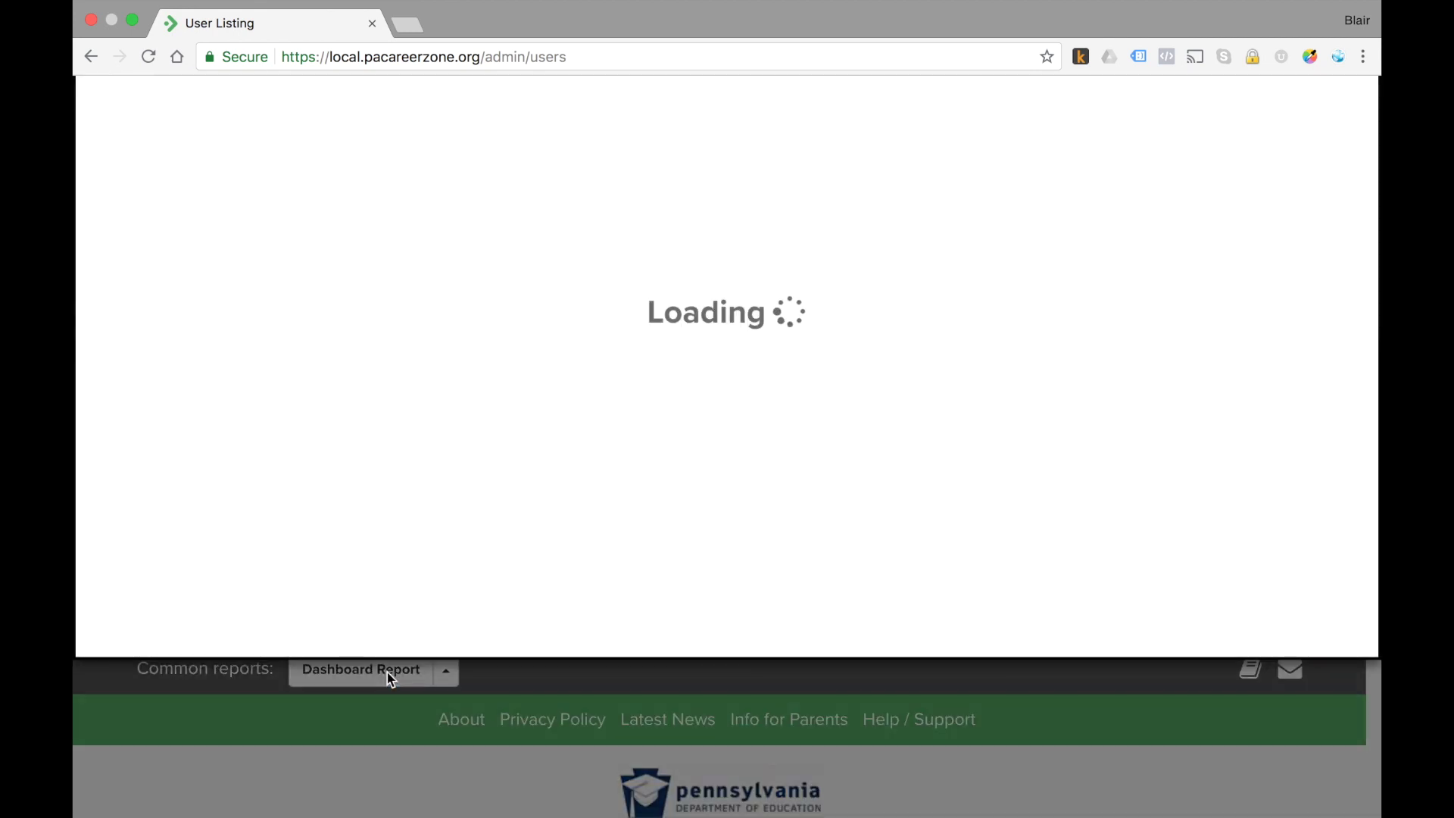
Examine the Dashboard Report's charts and the meaning of each user's activity status markers, and return to the user listing
scroll(387, 677, down, 5)
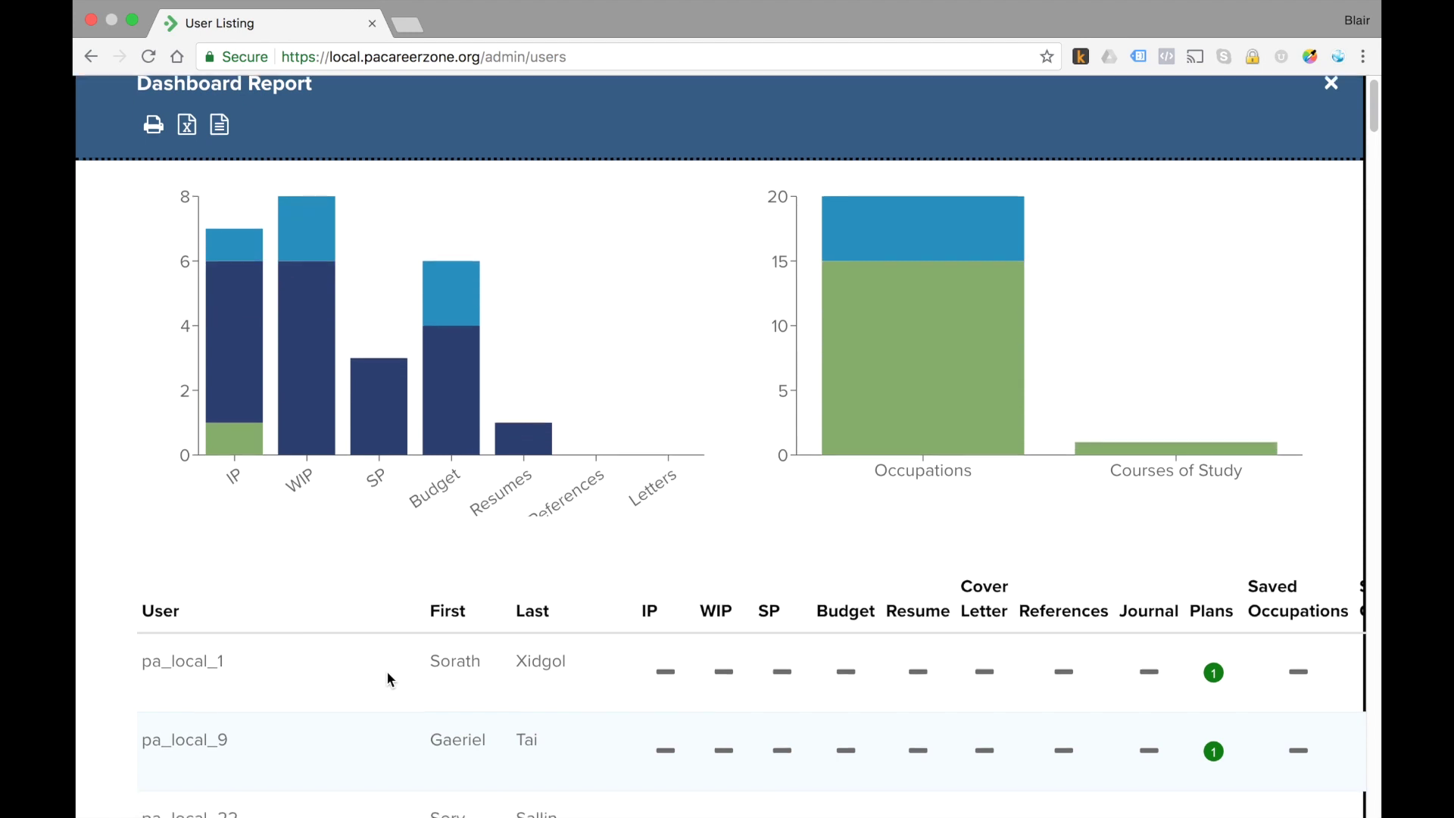
scroll(386, 678, down, 10)
scroll(387, 678, up, 12)
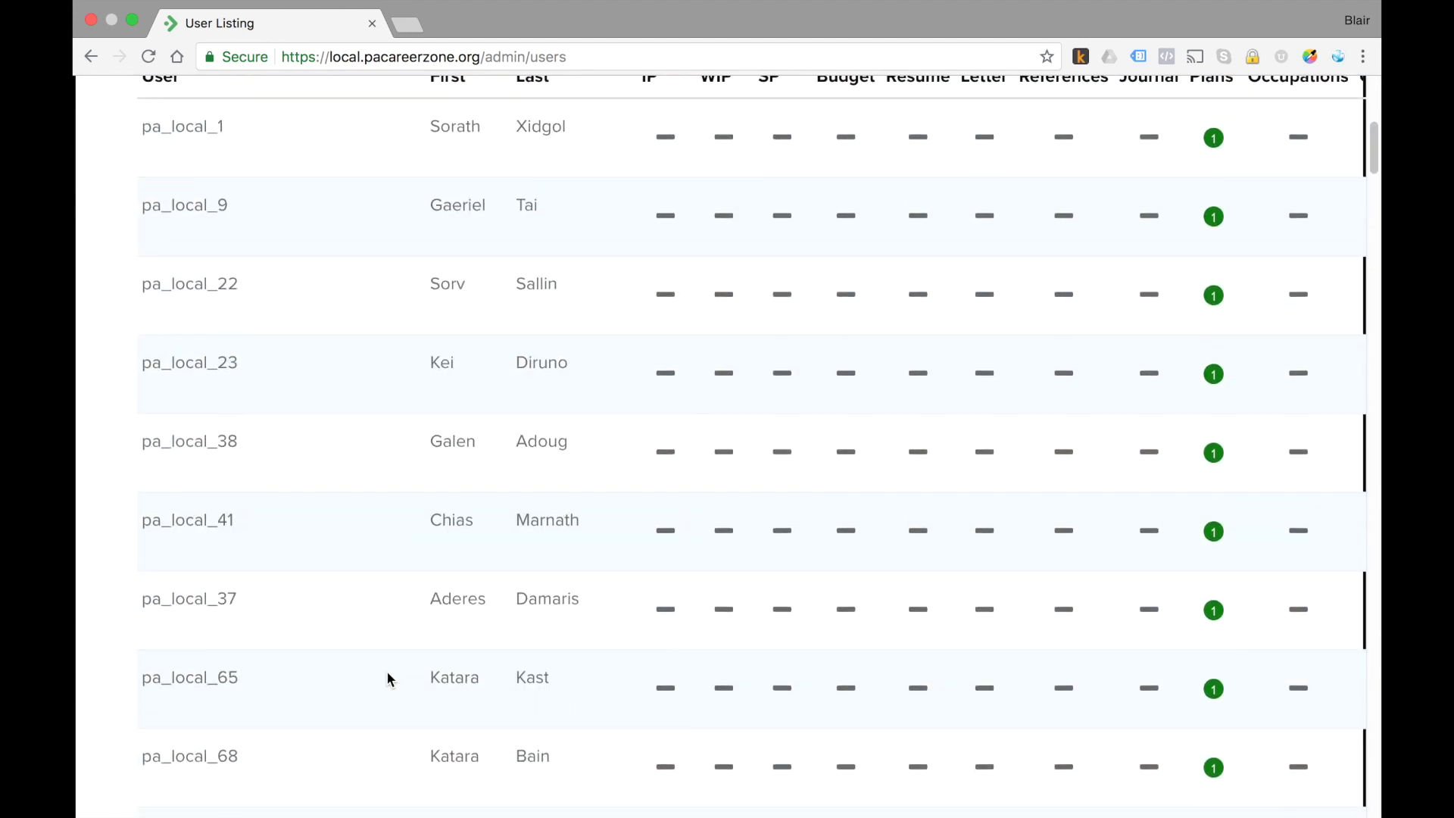
scroll(386, 670, up, 3)
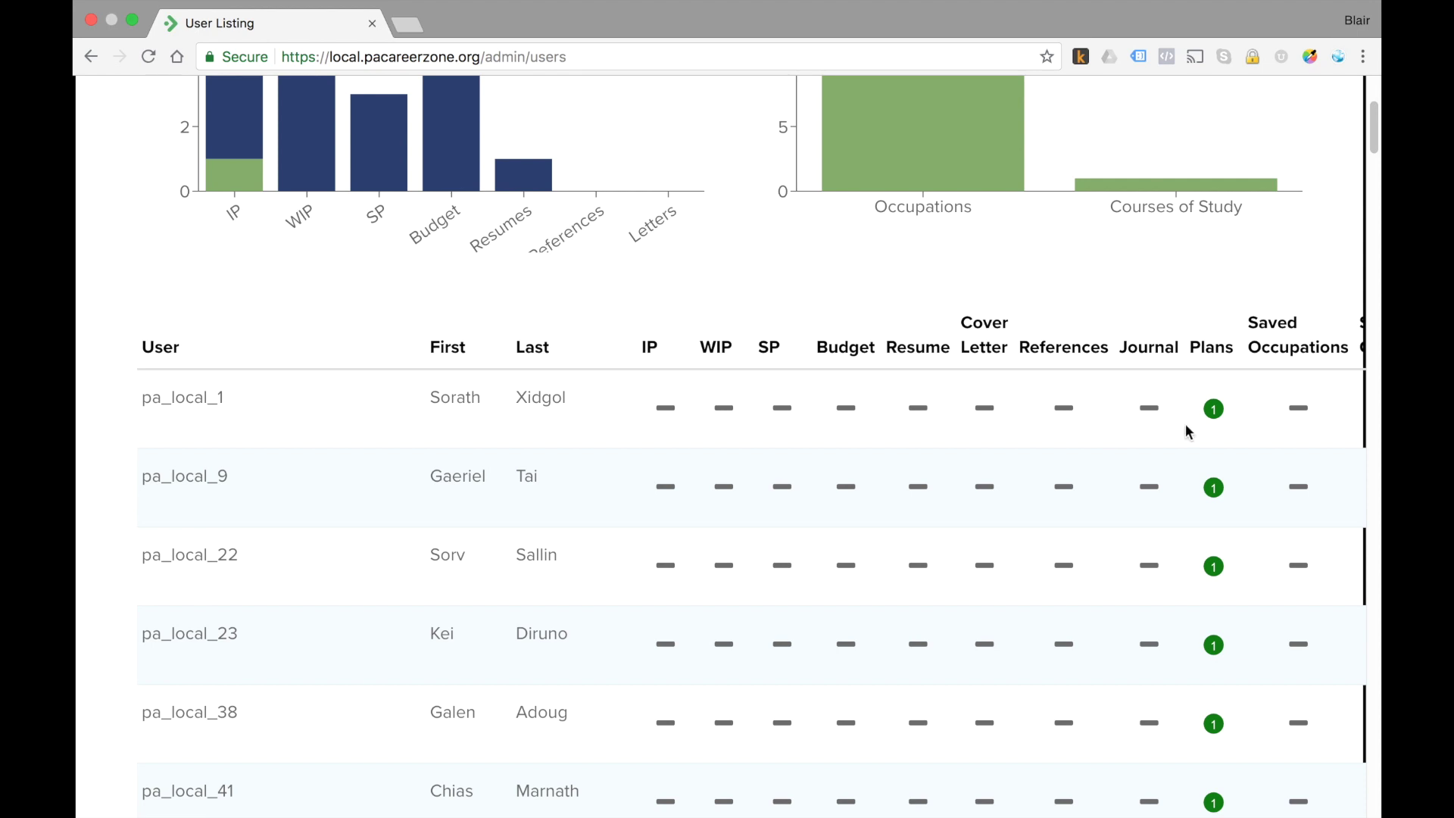
mouse_move(1212, 413)
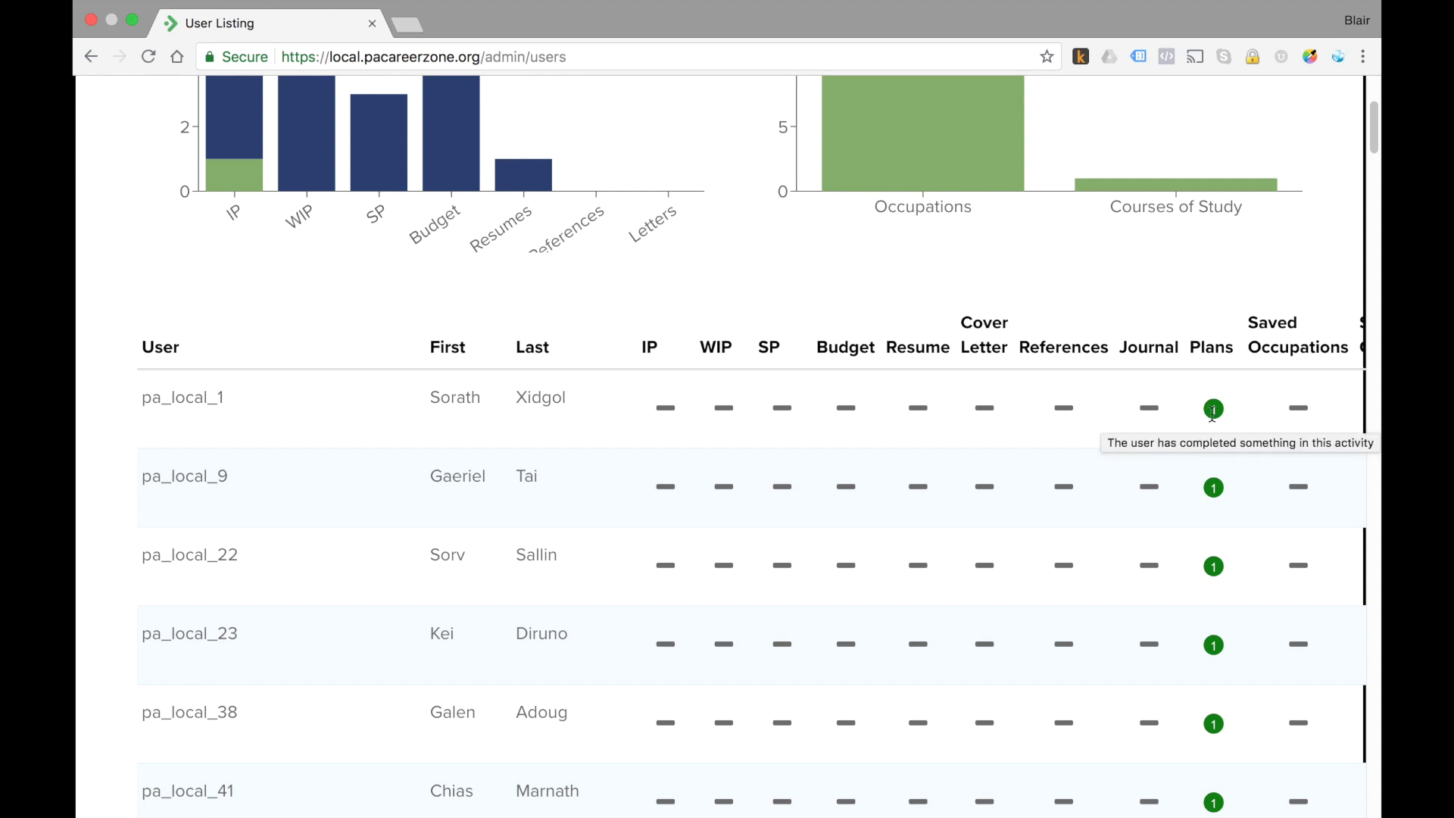
scroll(1213, 414, down, 15)
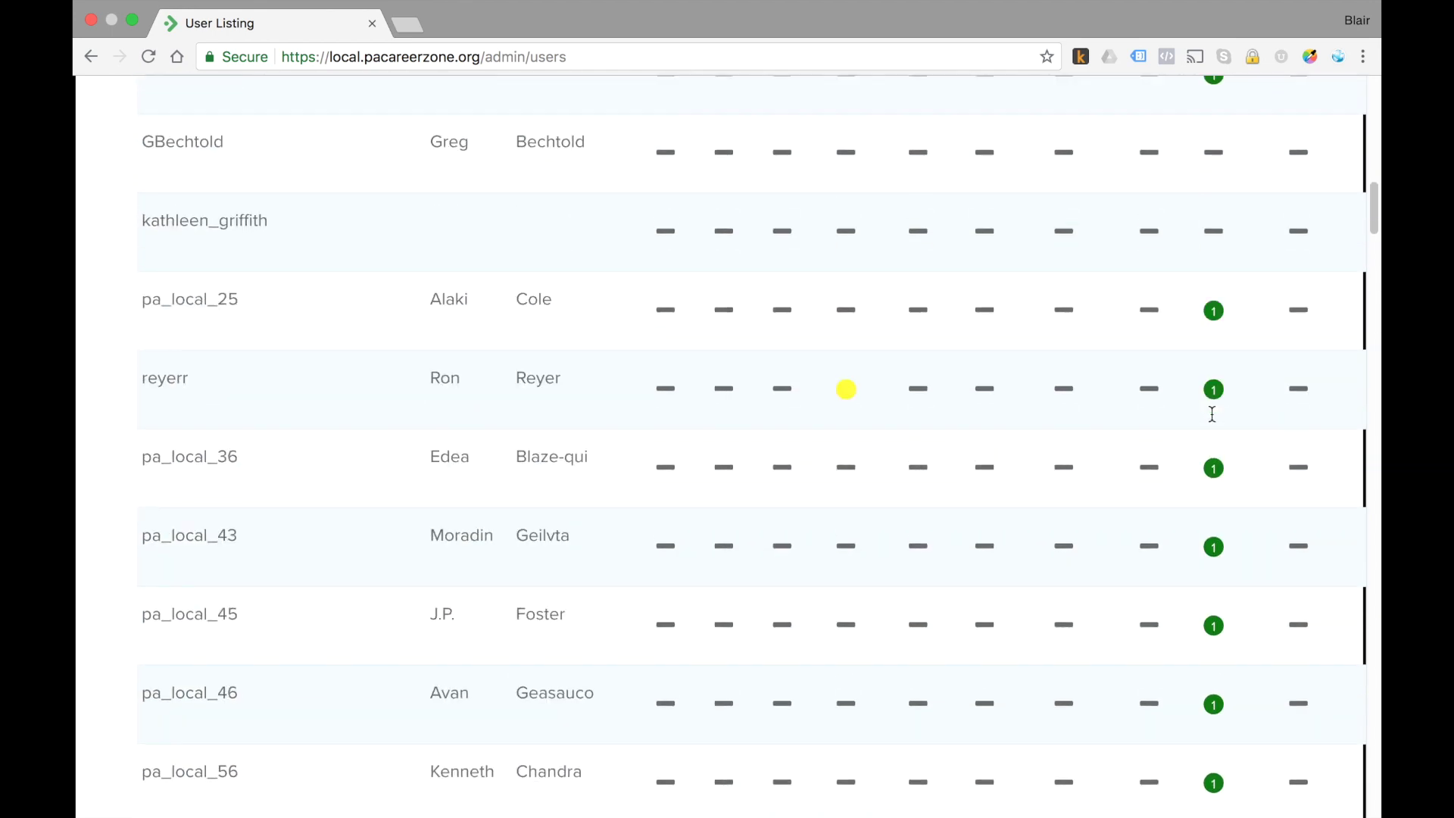
scroll(876, 214, up, 2)
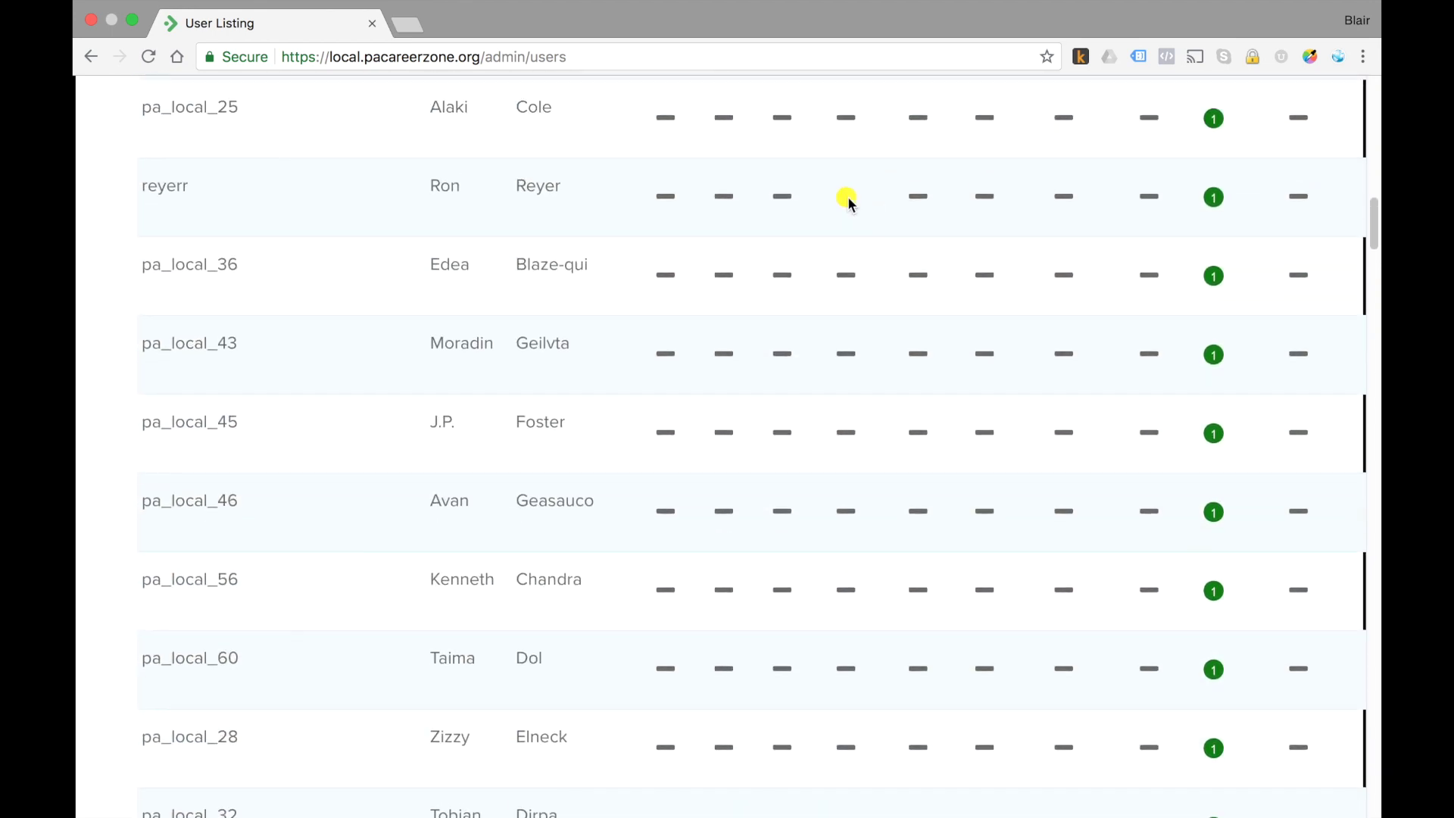
mouse_move(848, 201)
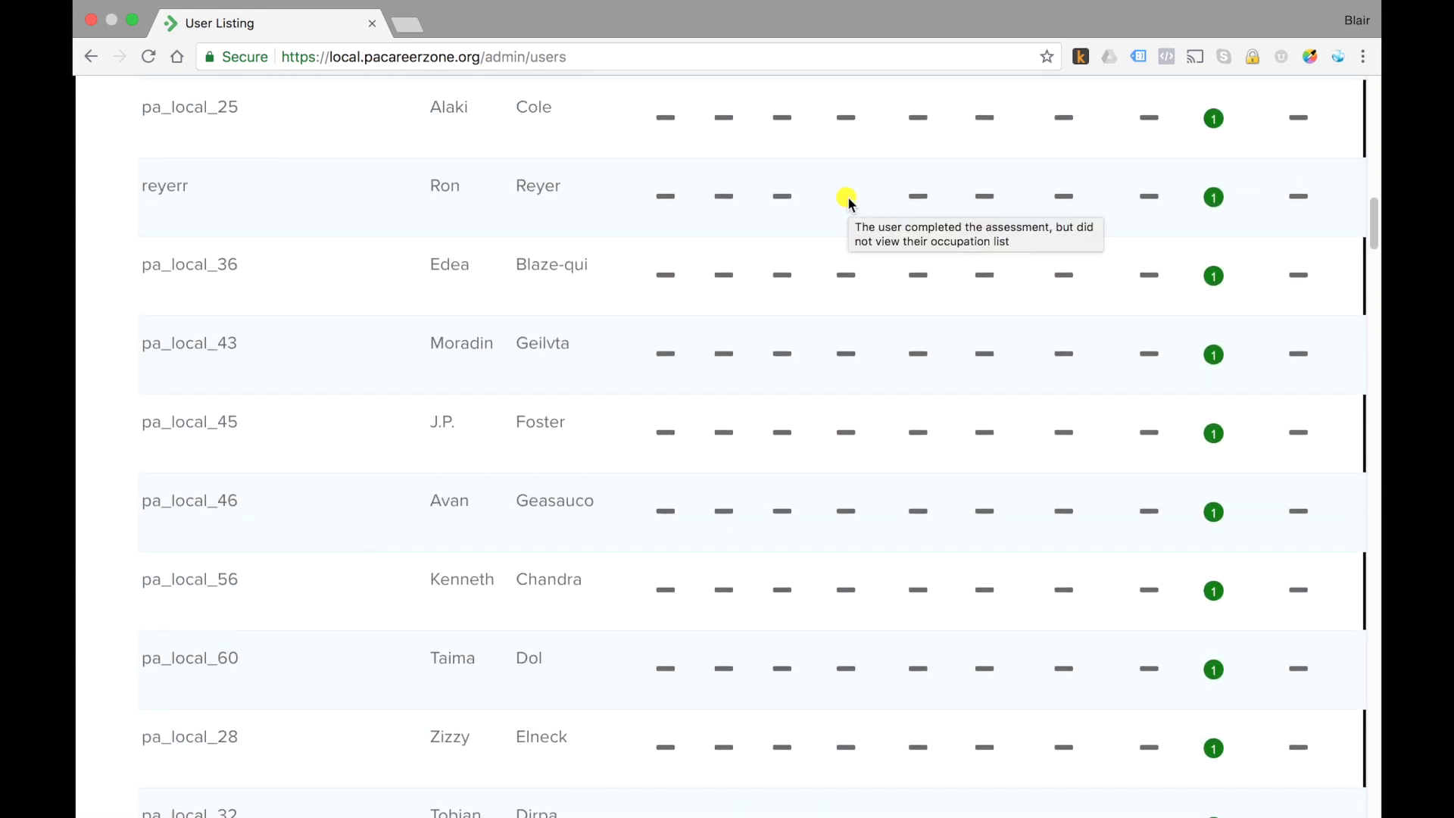
scroll(849, 200, up, 13)
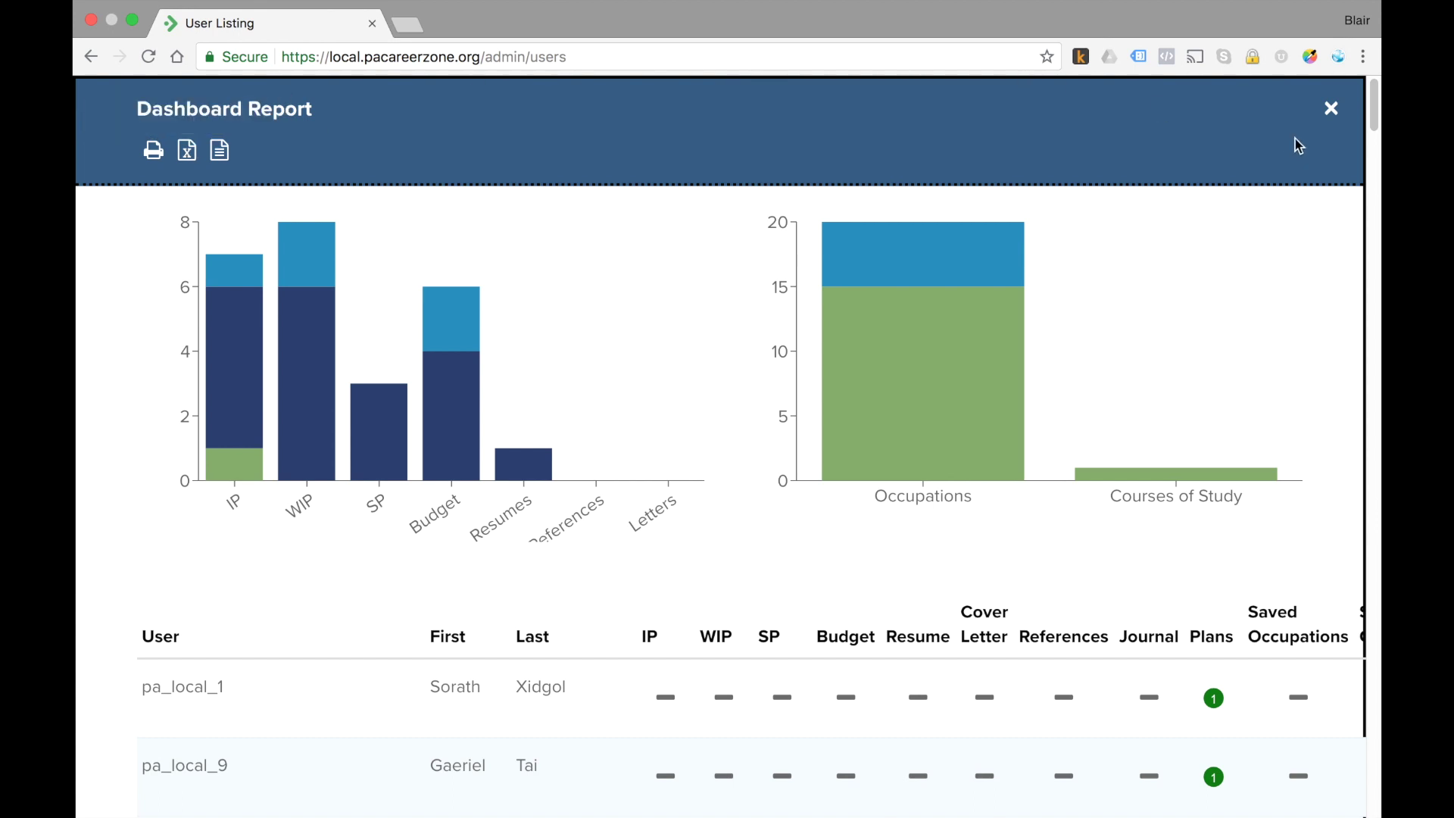
click(1330, 108)
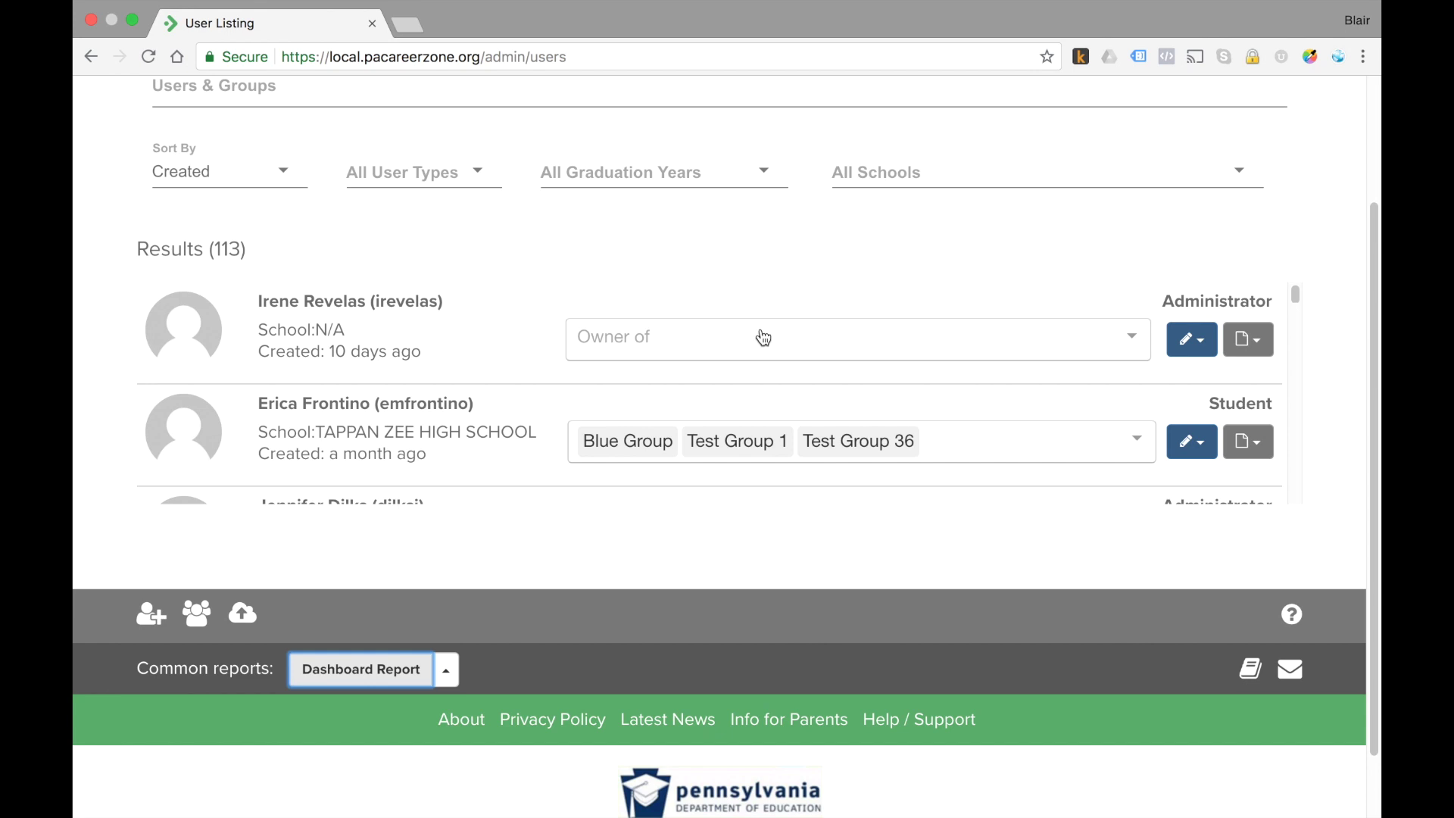
scroll(763, 338, up, 3)
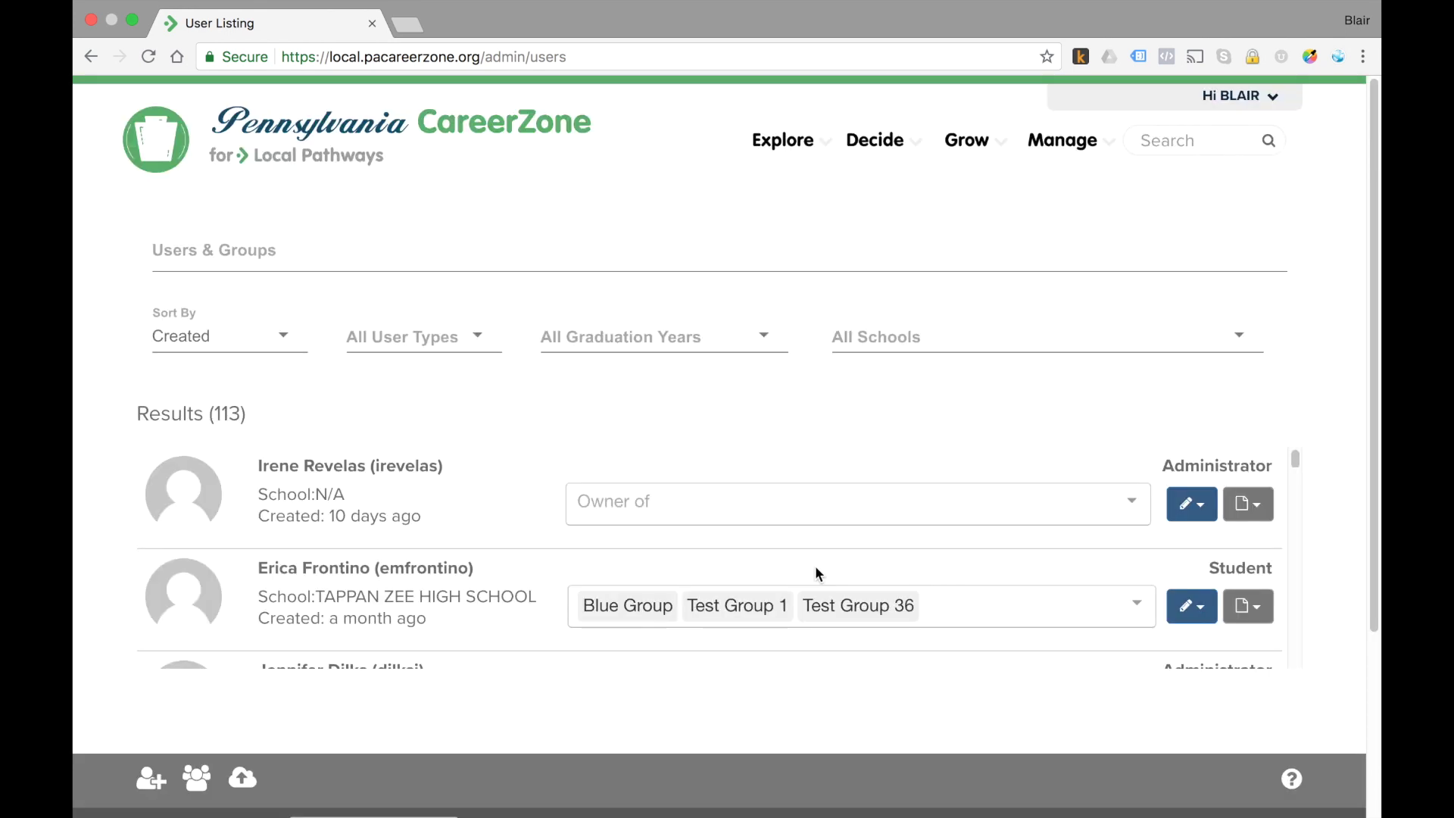